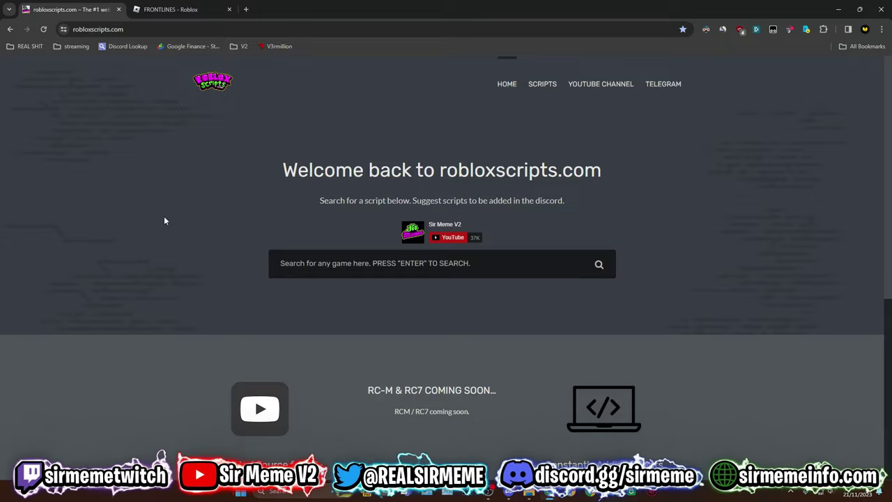
# - Search robloxscripts.com for "aimmy" and open the article about the open-source AI-powered Aimmy
pyautogui.click(284, 262)
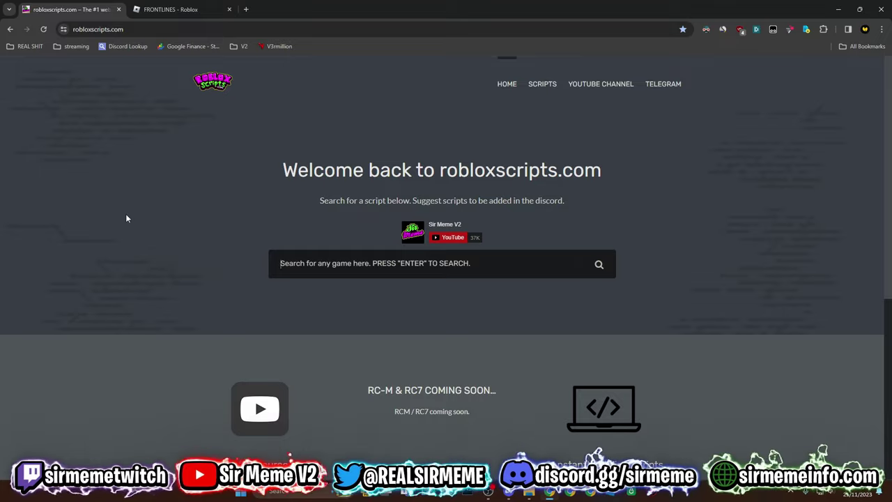
pyautogui.write('aimmy')
pyautogui.press('Return')
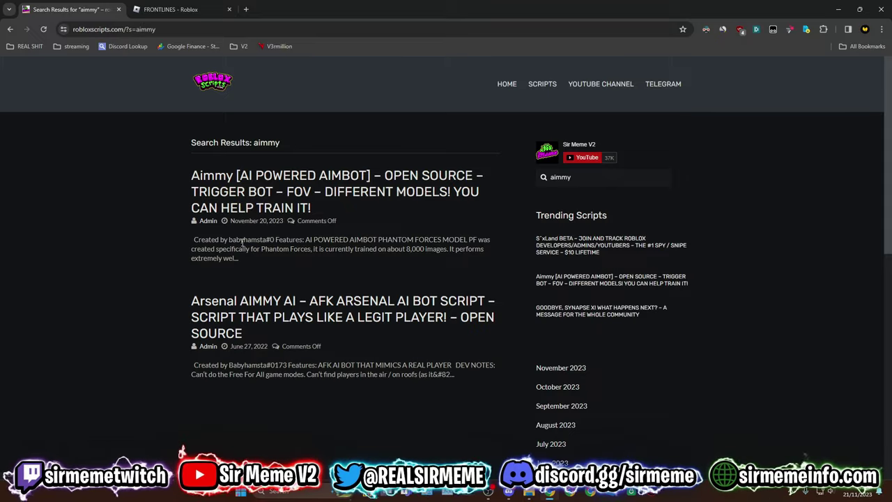
pyautogui.click(258, 192)
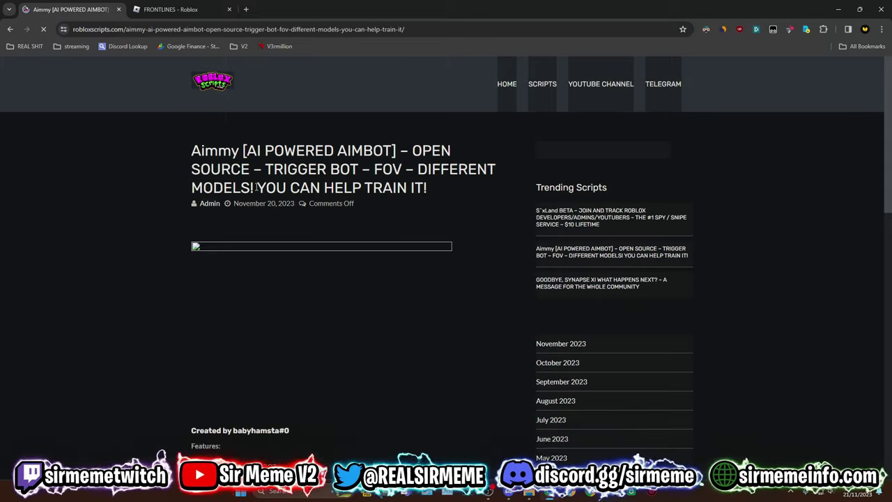
# - Open the Aimmy GitHub repository linked in the article in a separate browser tab and switch to it
pyautogui.scroll(-3, 120, 251)
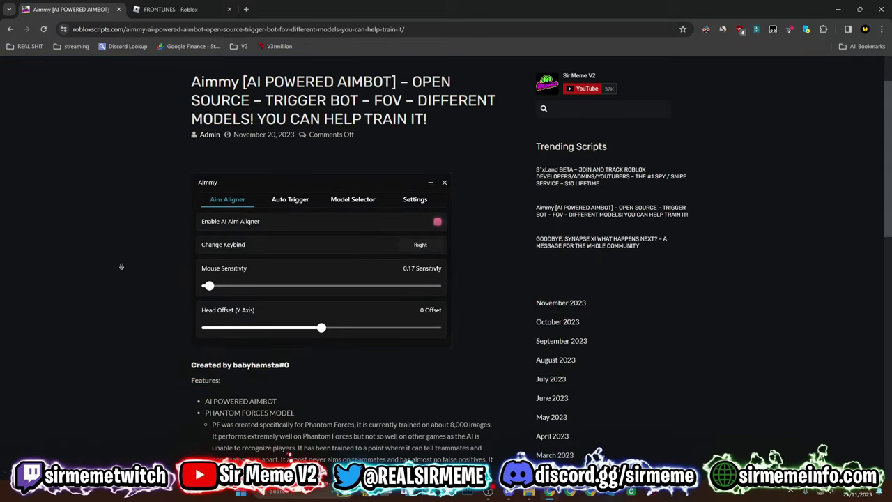
pyautogui.scroll(-4, 120, 267)
pyautogui.middleClick(284, 357)
pyautogui.scroll(8, 131, 315)
pyautogui.click(181, 9)
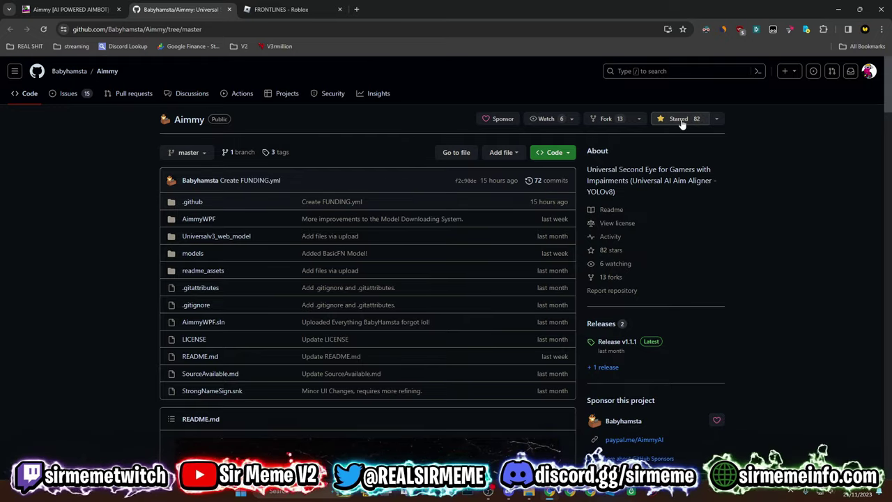
# - Go to the repository's releases and download Aimmy1_1_1.zip from Release v1.1.1
pyautogui.scroll(-2, 755, 221)
pyautogui.scroll(-1, 755, 220)
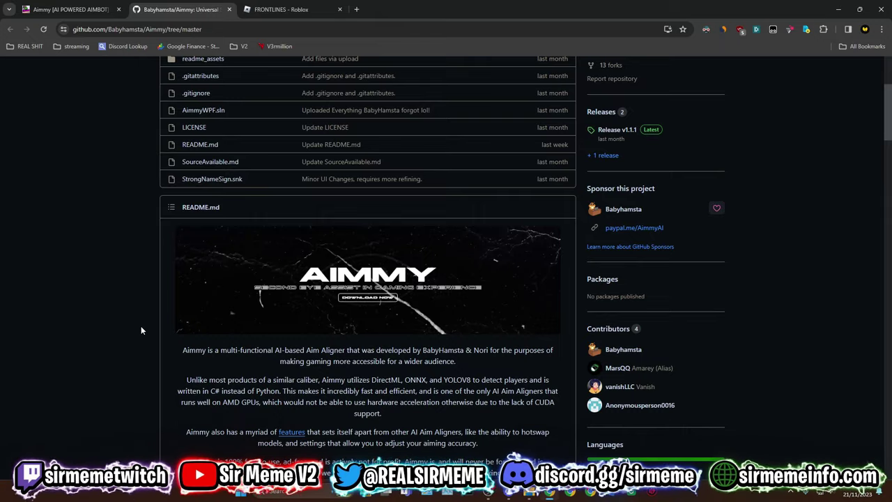
pyautogui.scroll(2, 141, 331)
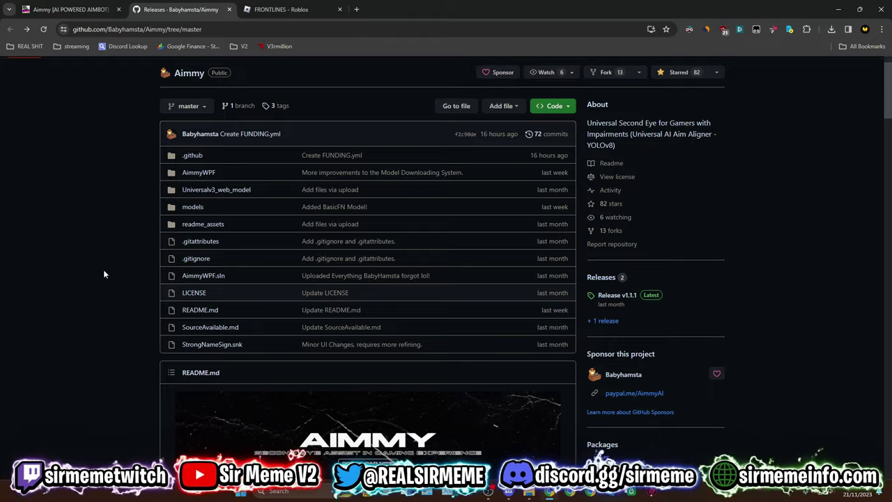
pyautogui.click(601, 277)
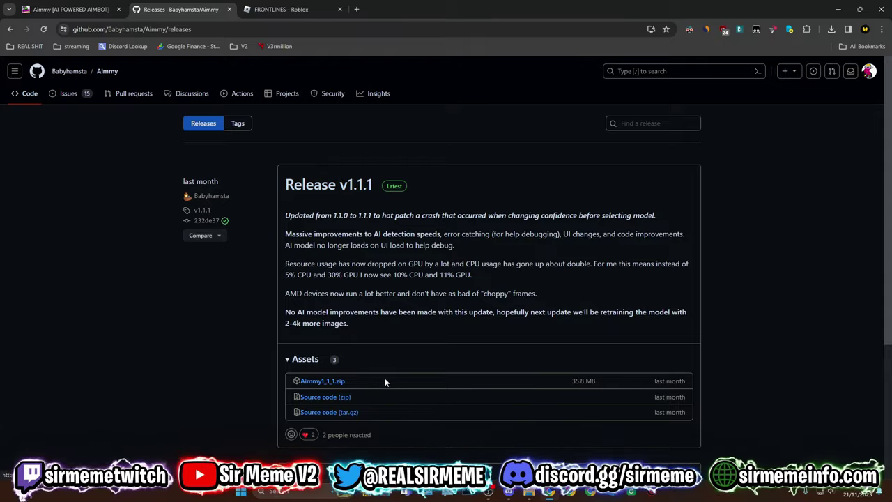
pyautogui.click(337, 382)
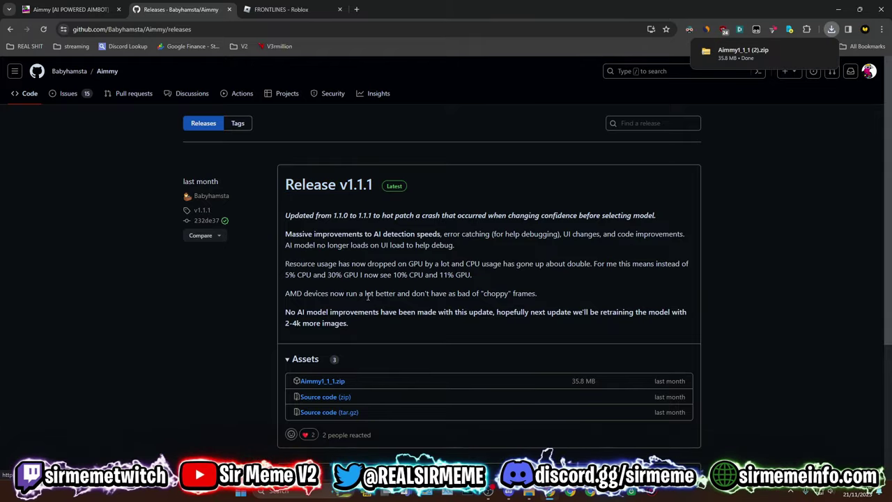
# - Move the downloaded Aimmy1_1_1 (2).zip from the browser's download history to a free area of the desktop
pyautogui.moveTo(623, 9); pyautogui.dragTo(667, 119)
pyautogui.click(735, 139)
pyautogui.moveTo(638, 182); pyautogui.dragTo(93, 110)
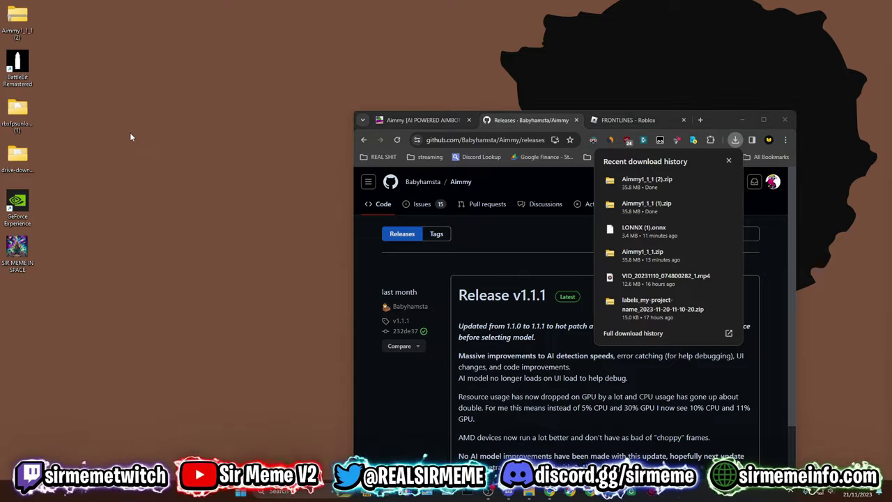
pyautogui.moveTo(18, 17); pyautogui.dragTo(123, 106)
# - Extract the Aimmy1_1_1 (2) archive into its own folder on the desktop, minimize the browser and delete the zip file
pyautogui.rightClick(122, 112)
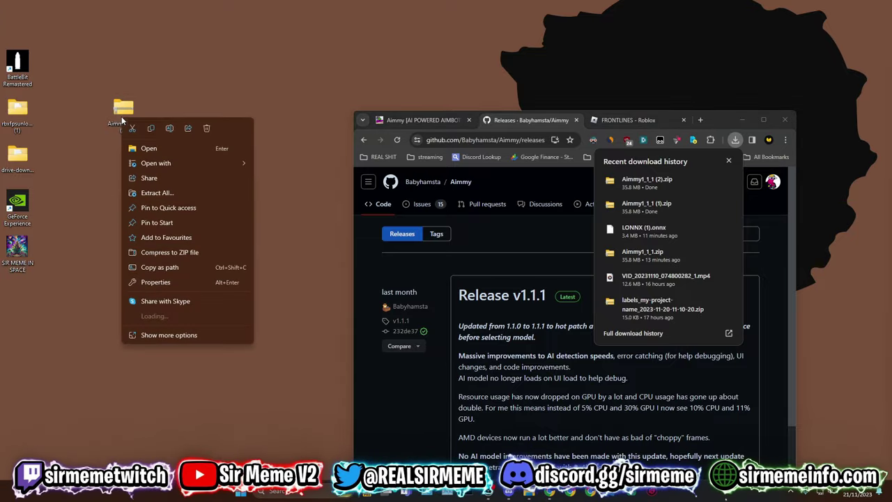
pyautogui.moveTo(209, 315)
pyautogui.click(296, 346)
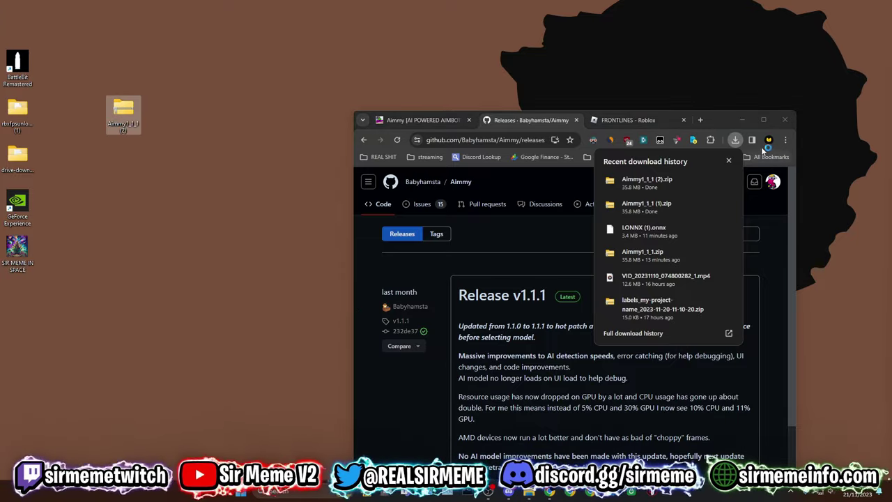
pyautogui.click(740, 122)
pyautogui.click(739, 117)
pyautogui.moveTo(110, 110); pyautogui.dragTo(200, 169)
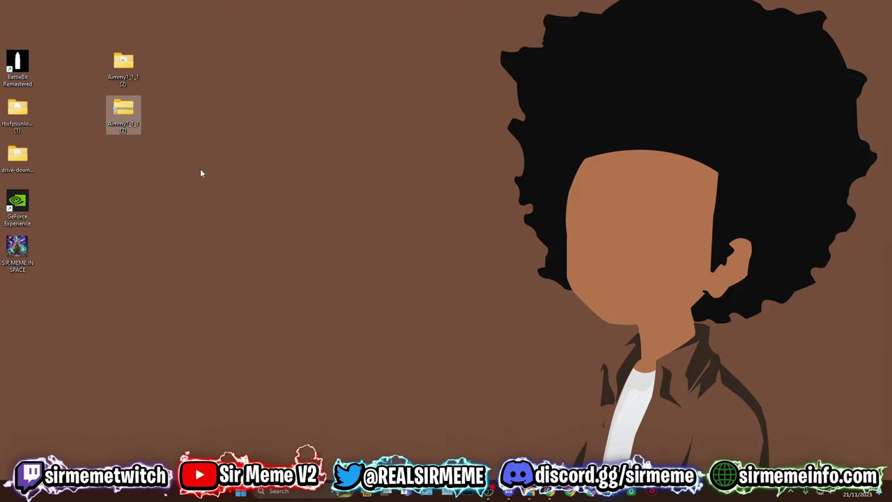
pyautogui.press('Delete')
# - Open the extracted Aimmy1_1_1 (2) folder, launch the AimmyWPF application and place its window beside the folder
pyautogui.doubleClick(123, 66)
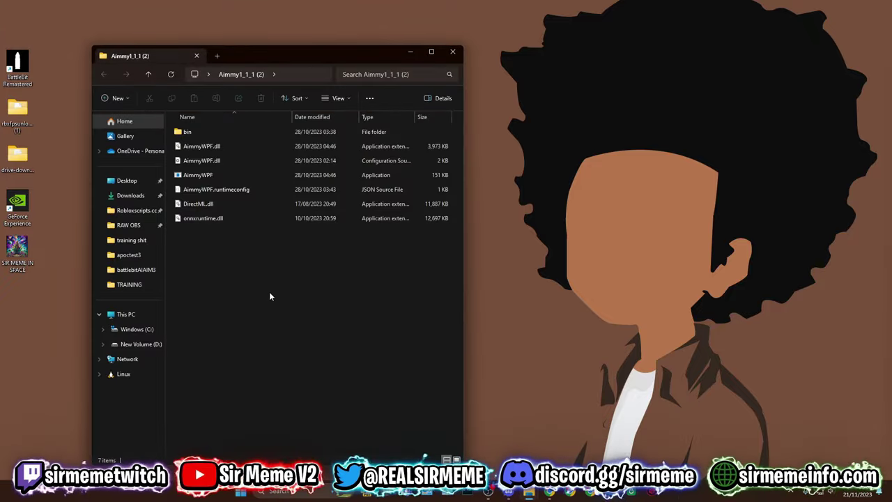
pyautogui.doubleClick(242, 175)
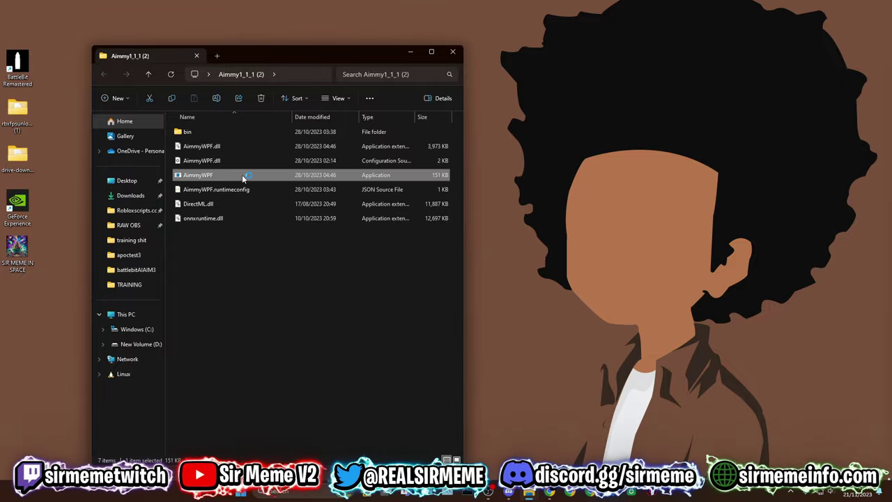
pyautogui.moveTo(370, 159); pyautogui.dragTo(515, 57)
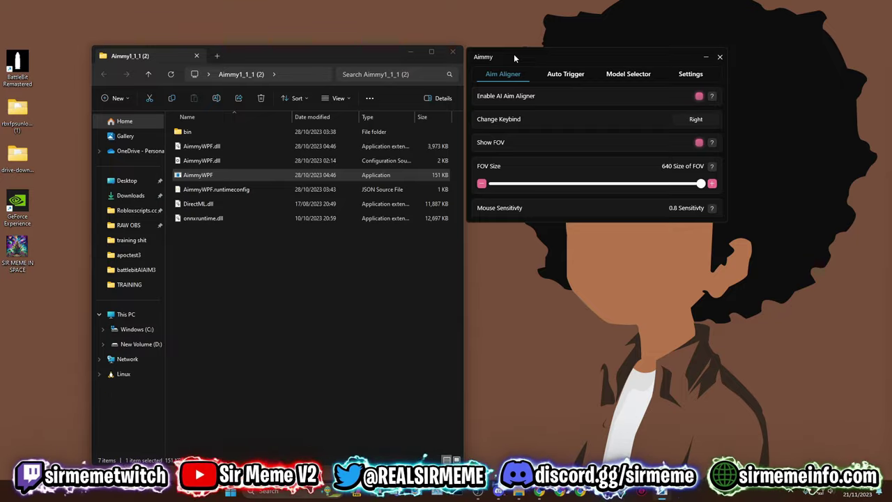
# - Move the Aimmy window over the folder and review the Aim Aligner keybind, FOV, mouse sensitivity and offset settings
pyautogui.moveTo(610, 53); pyautogui.dragTo(329, 248)
pyautogui.scroll(-3, 258, 328)
pyautogui.scroll(3, 254, 352)
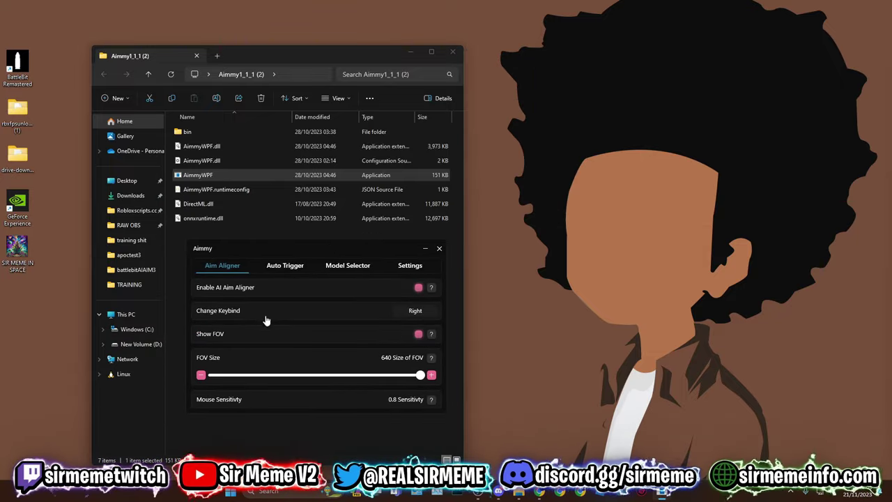
pyautogui.scroll(-3, 244, 289)
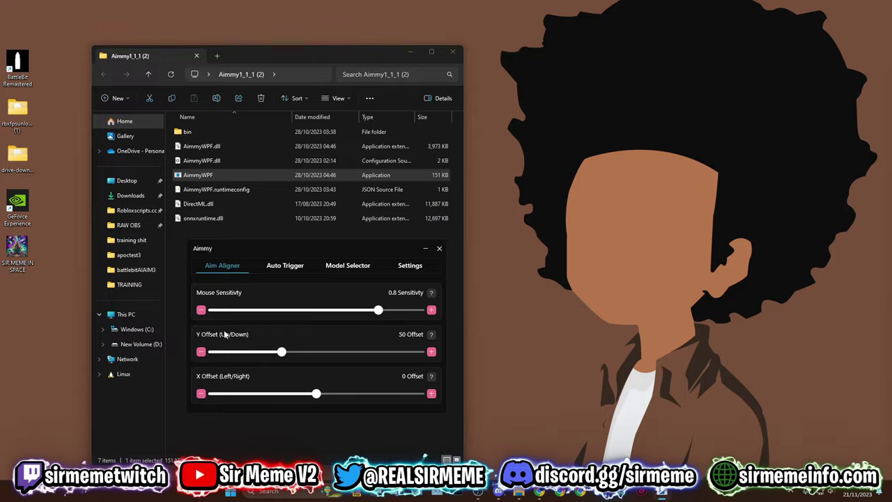
pyautogui.scroll(4, 238, 334)
pyautogui.scroll(-3, 234, 379)
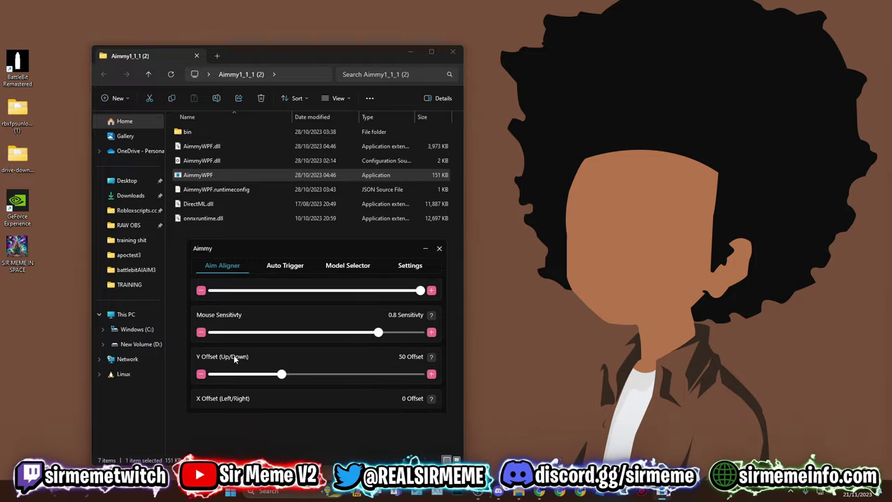
pyautogui.scroll(4, 237, 357)
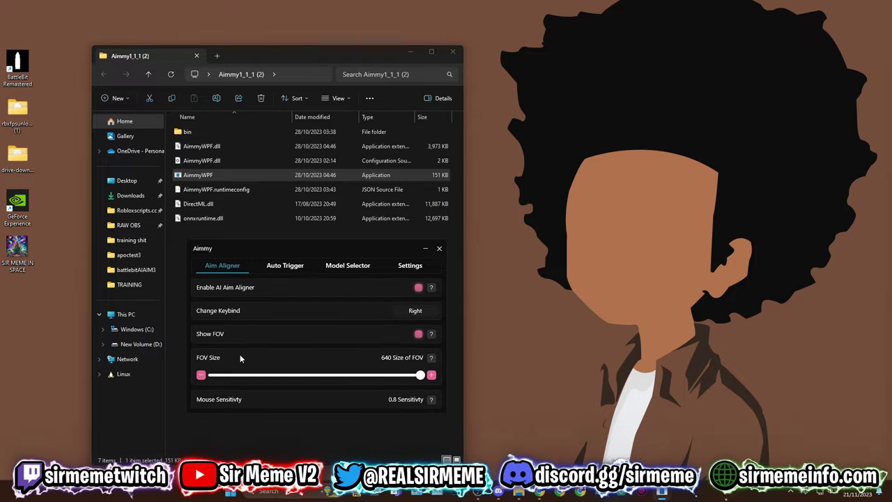
# - View the Auto Trigger options and the available models in Aimmy, keeping its window below the folder's file list
pyautogui.click(295, 271)
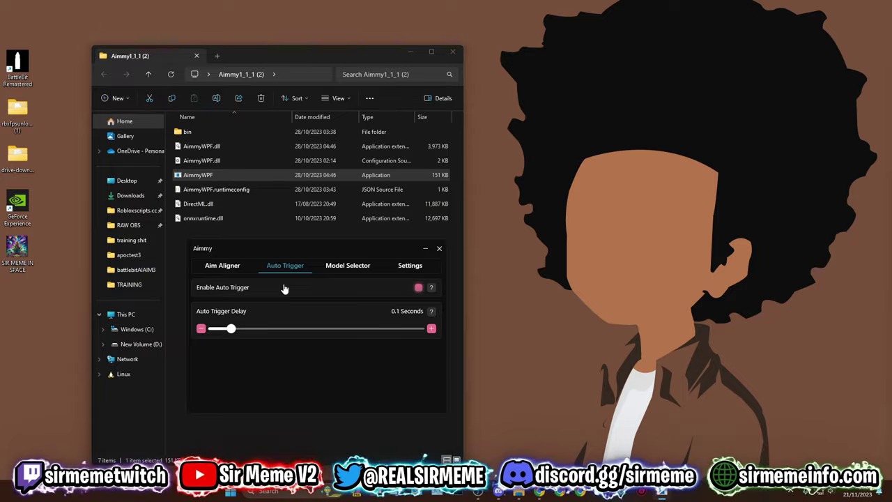
pyautogui.click(349, 269)
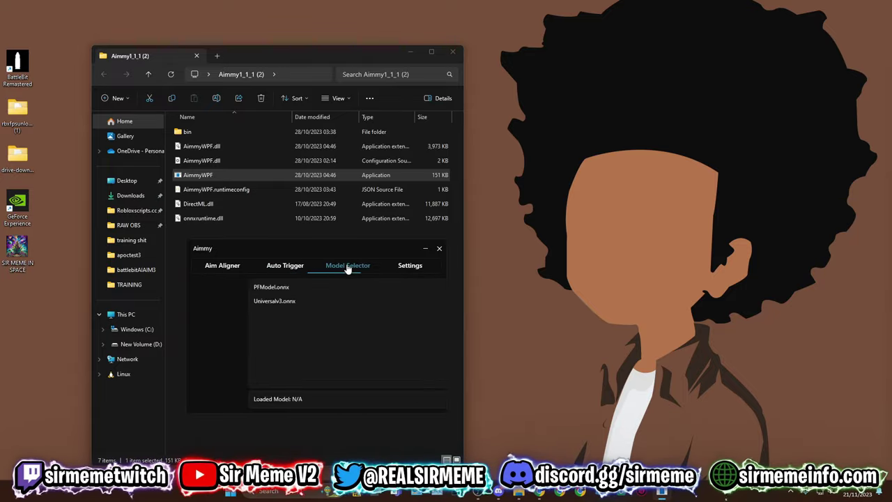
pyautogui.moveTo(324, 245); pyautogui.dragTo(315, 281)
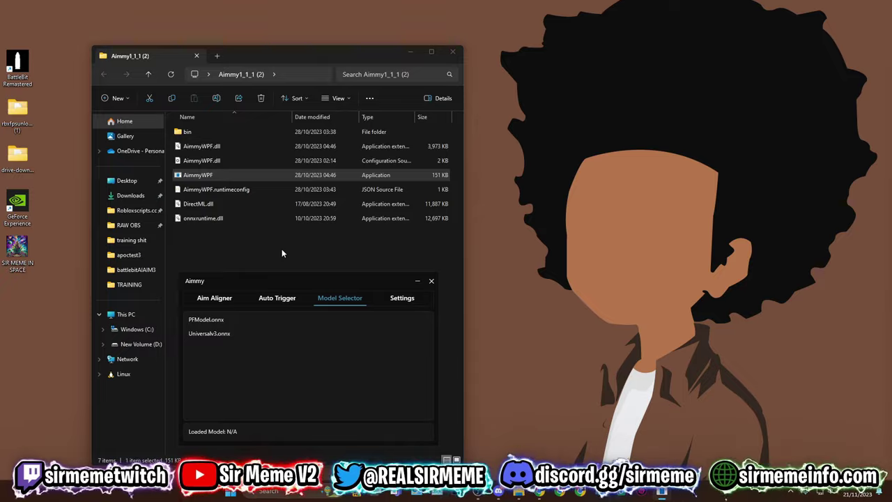
# - Open the models folder inside the bin folder of the extracted Aimmy files
pyautogui.doubleClick(238, 133)
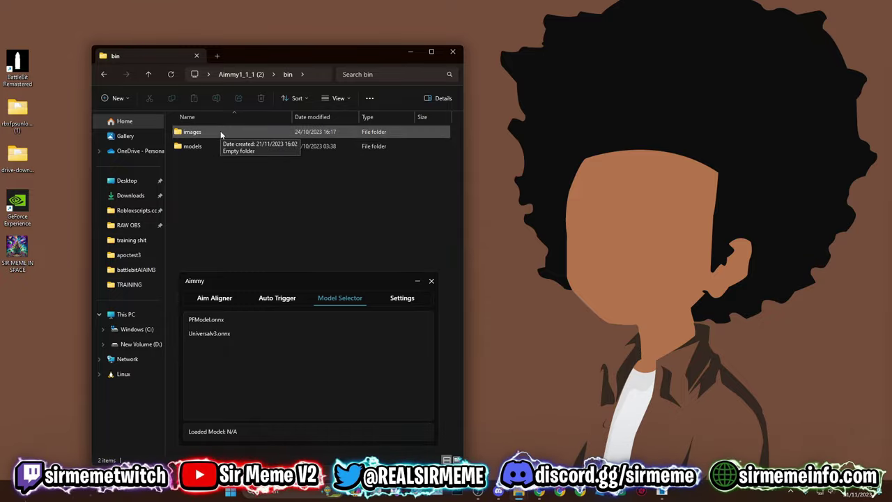
pyautogui.doubleClick(221, 147)
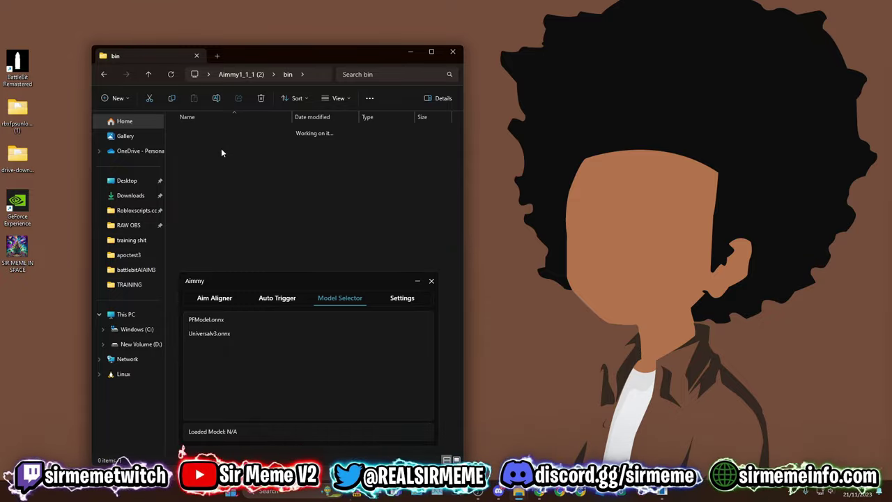
pyautogui.moveTo(235, 200)
pyautogui.mouseDown()
pyautogui.moveTo(236, 130)
pyautogui.moveTo(244, 188)
pyautogui.moveTo(236, 103)
pyautogui.moveTo(240, 187)
pyautogui.mouseUp()
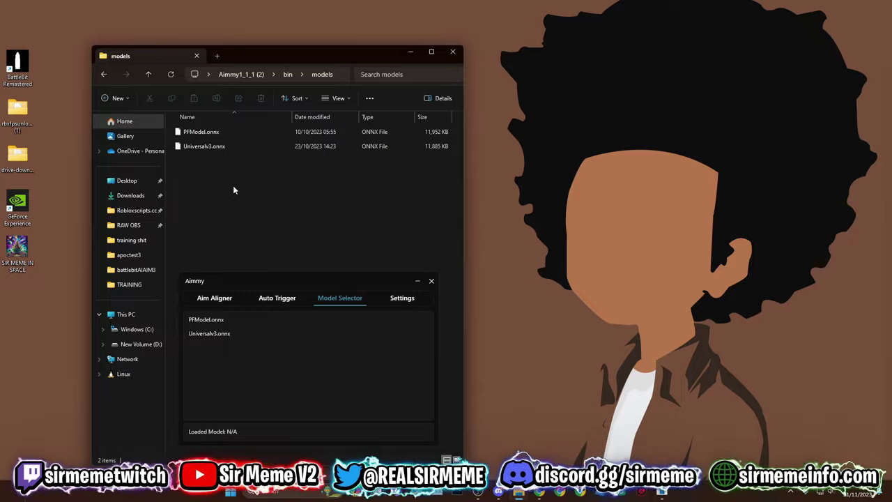
# - Switch to the models channel in Discord, close the Apex Legends post and move the Aimmy window off the upper posts
pyautogui.click(490, 496)
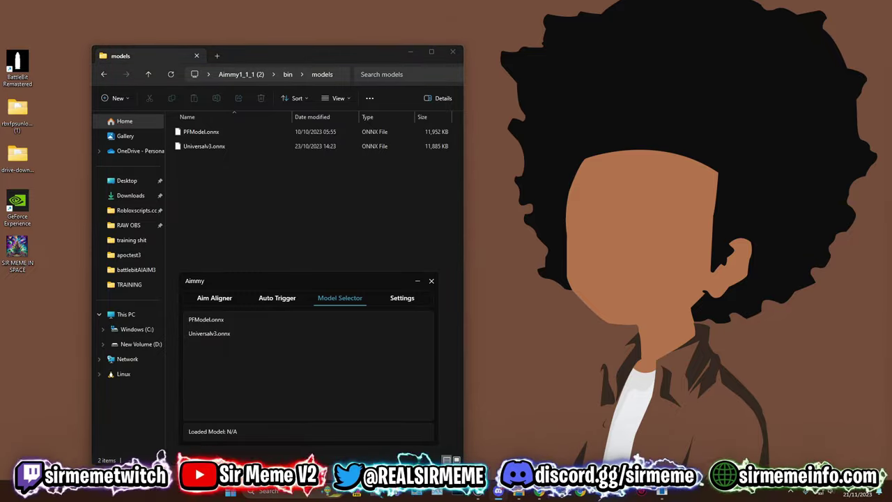
pyautogui.hotkey('alt', 'Tab')
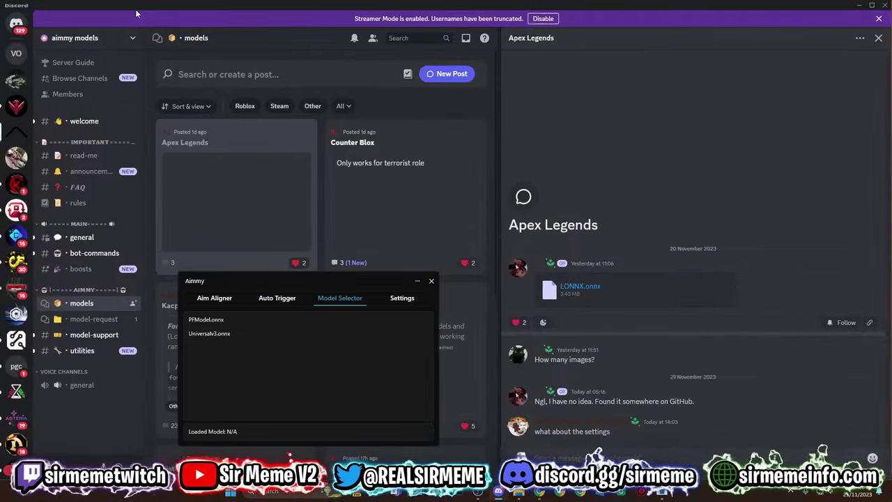
pyautogui.moveTo(261, 279); pyautogui.dragTo(238, 261)
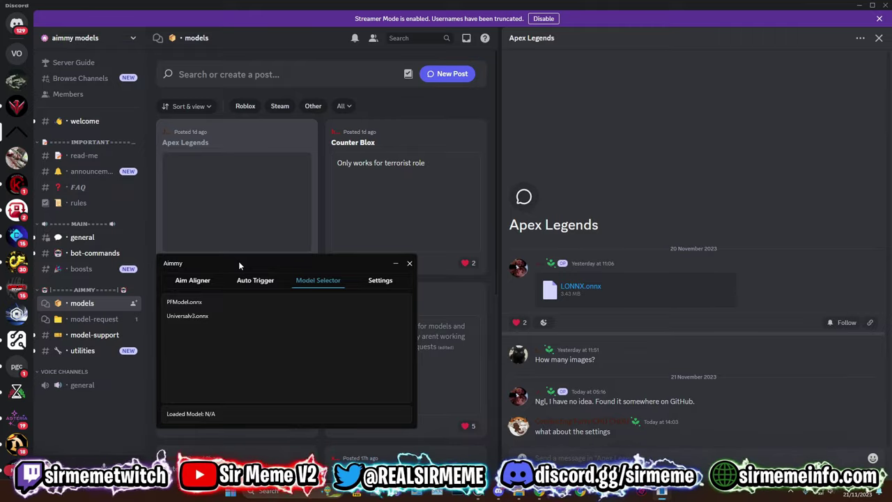
pyautogui.click(880, 39)
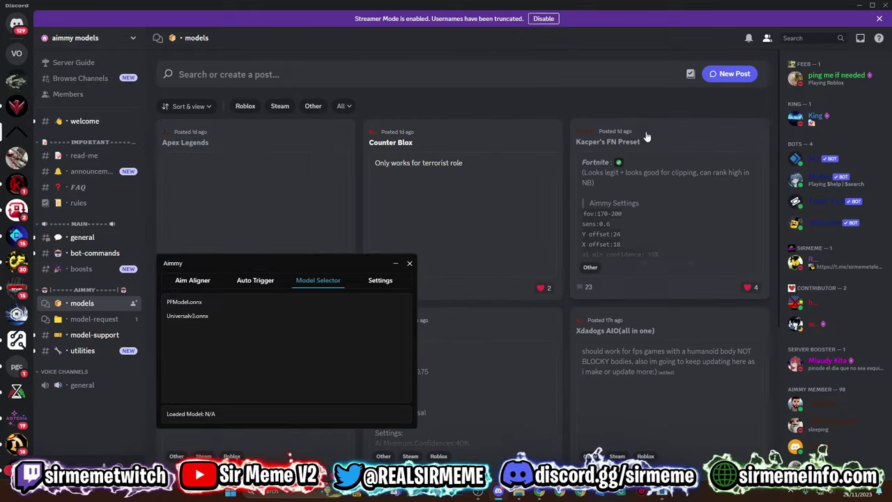
pyautogui.moveTo(256, 271); pyautogui.dragTo(514, 327)
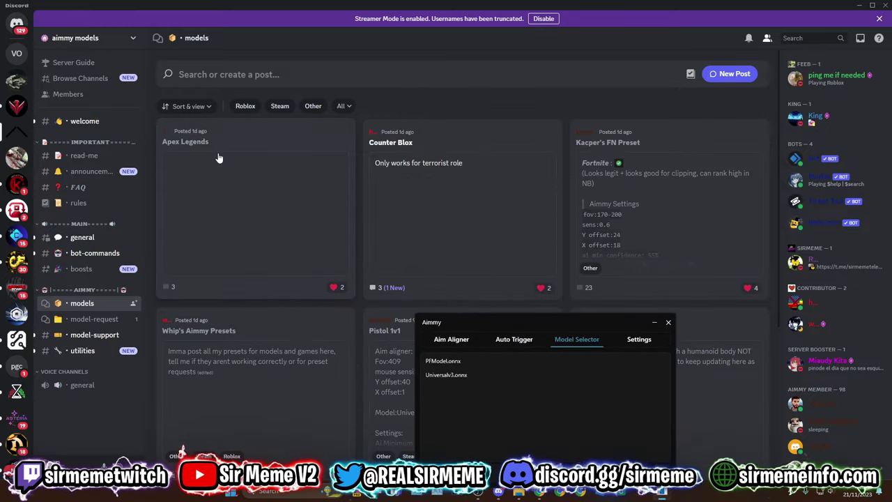
# - Browse the model posts, open the BattleBit v1 post and move the Aimmy window clear of its contents
pyautogui.scroll(-1, 218, 158)
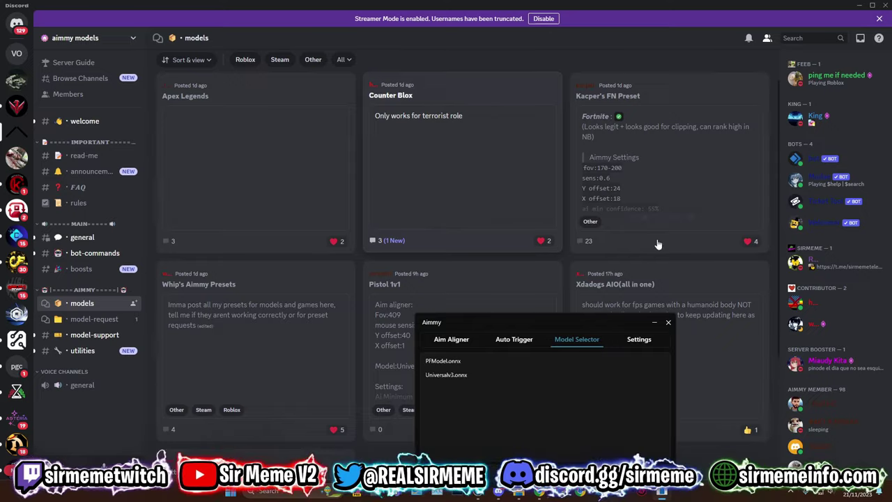
pyautogui.scroll(-3, 451, 220)
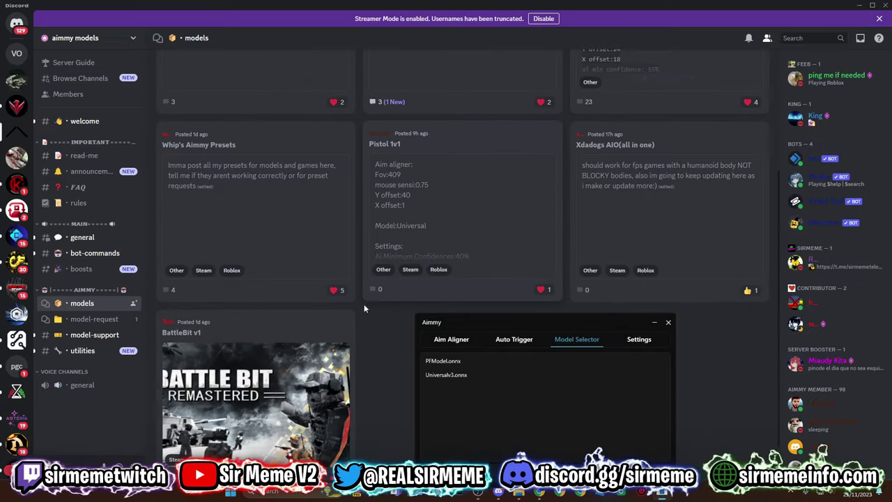
pyautogui.click(314, 349)
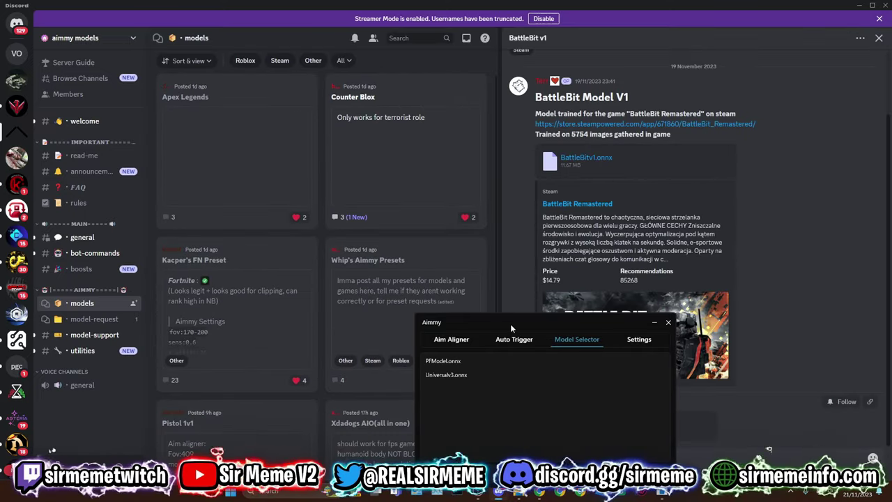
pyautogui.moveTo(510, 323); pyautogui.dragTo(248, 182)
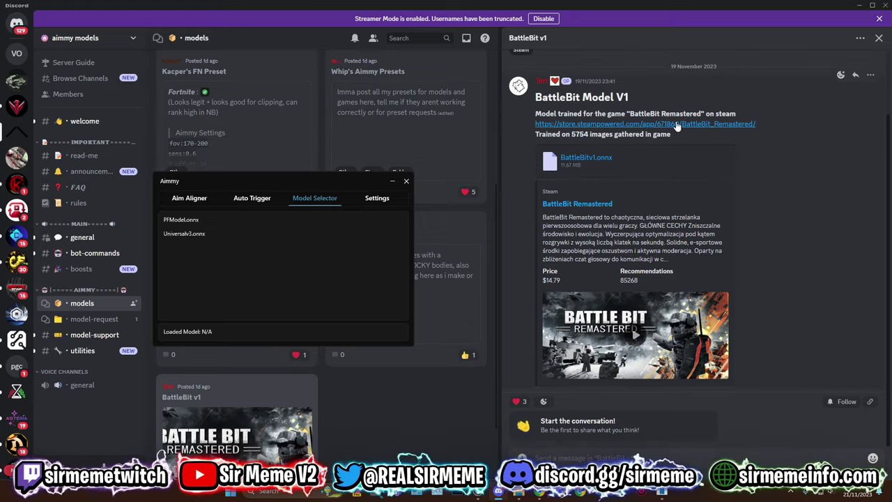
# - Download the BattleBitv1.onnx model from the post and place it in Aimmy's models folder
pyautogui.click(732, 152)
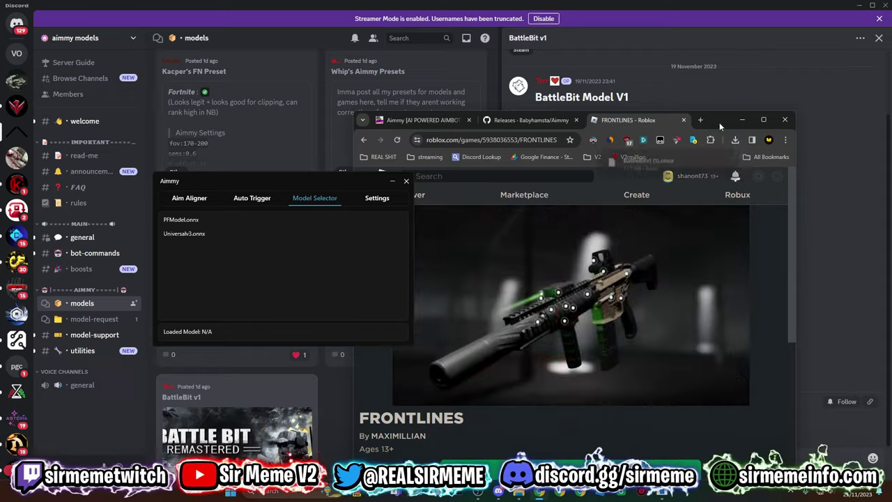
pyautogui.moveTo(719, 122); pyautogui.dragTo(780, 70)
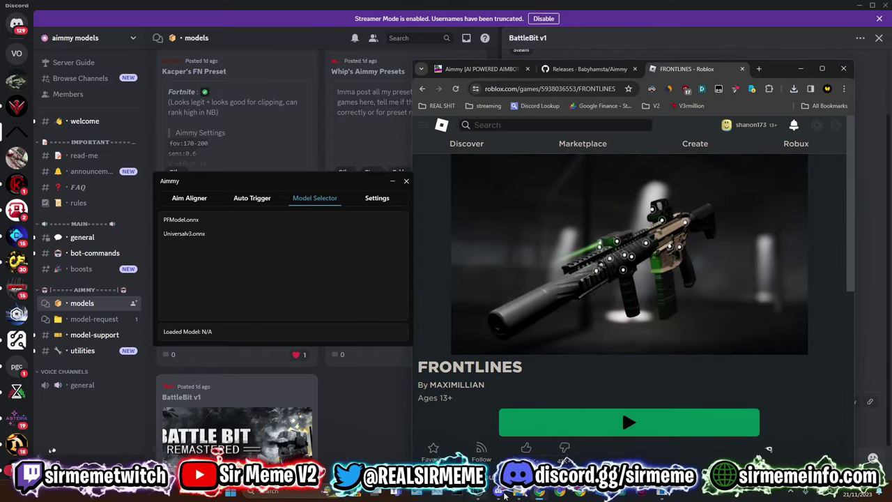
pyautogui.click(505, 494)
pyautogui.moveTo(268, 181); pyautogui.dragTo(265, 296)
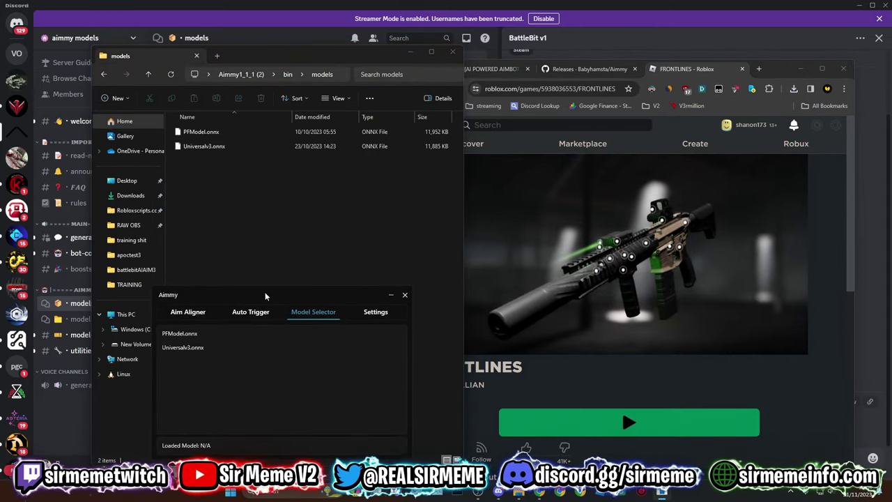
pyautogui.click(793, 89)
pyautogui.moveTo(706, 129); pyautogui.dragTo(305, 199)
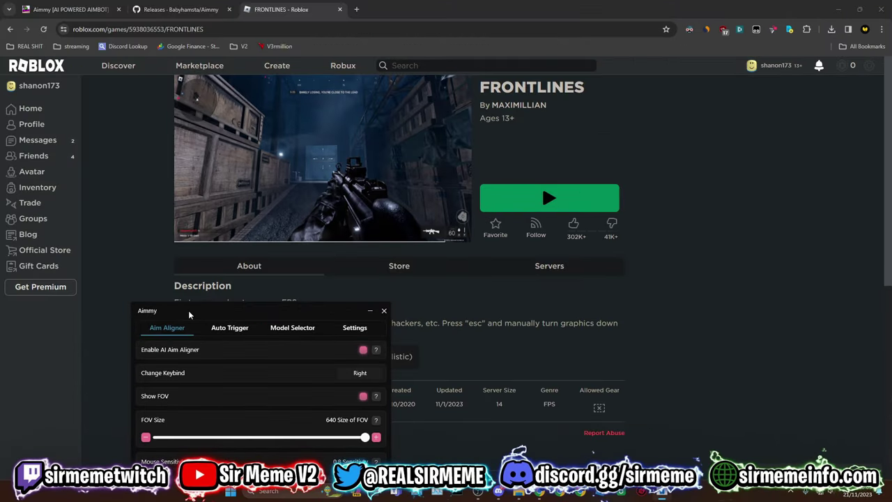
# - Launch the Roblox game FRONTLINES from its page, keeping the Aimmy window beside the game area
pyautogui.moveTo(188, 310); pyautogui.dragTo(111, 266)
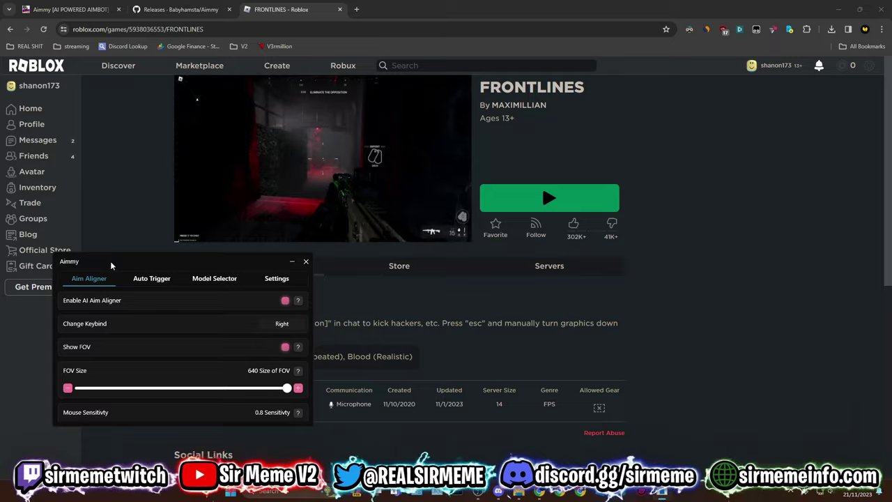
pyautogui.moveTo(111, 266); pyautogui.dragTo(141, 260)
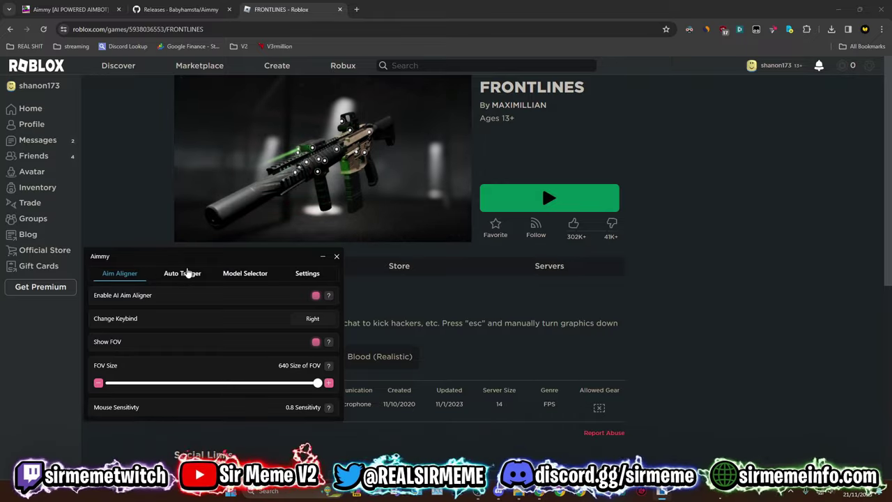
pyautogui.click(554, 197)
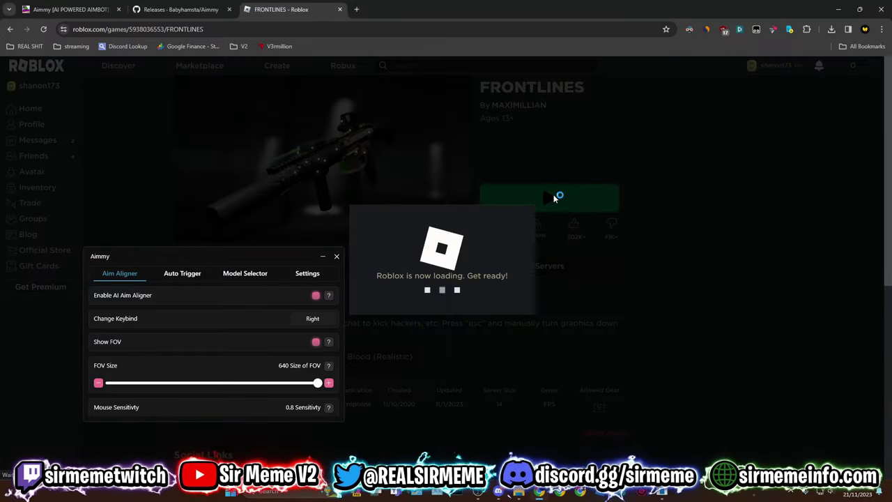
pyautogui.click(826, 491)
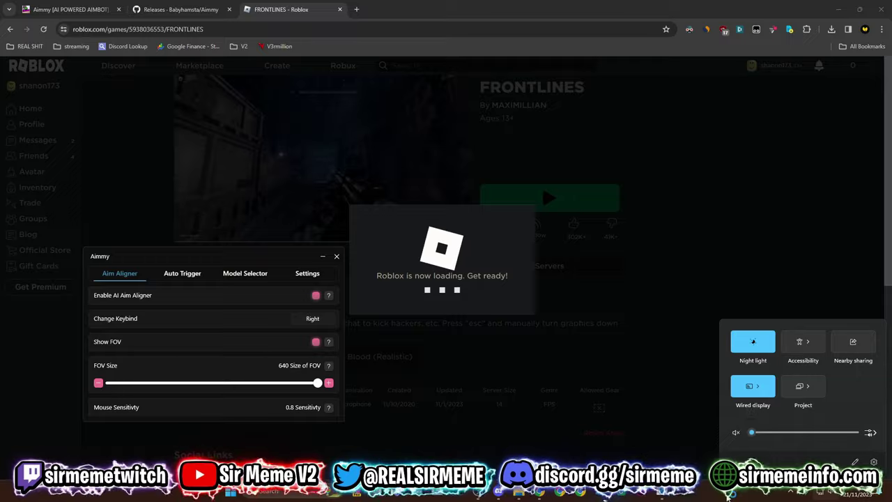
pyautogui.moveTo(258, 259); pyautogui.dragTo(227, 237)
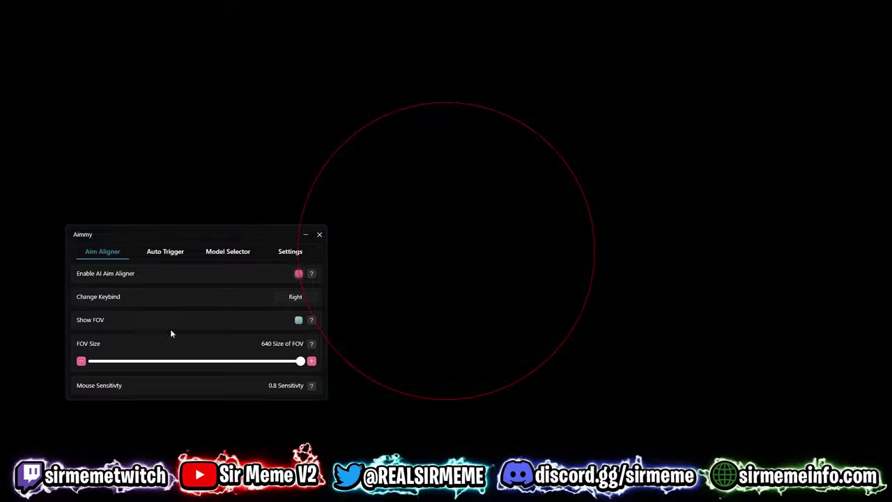
# - Load the Universalv3.onnx model in Aimmy and enable the AI Aim Aligner
pyautogui.click(297, 274)
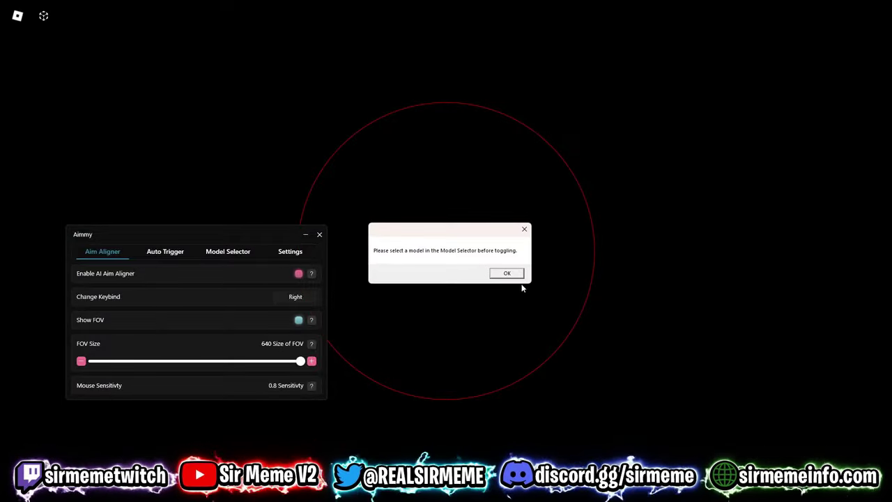
pyautogui.click(507, 273)
pyautogui.click(233, 259)
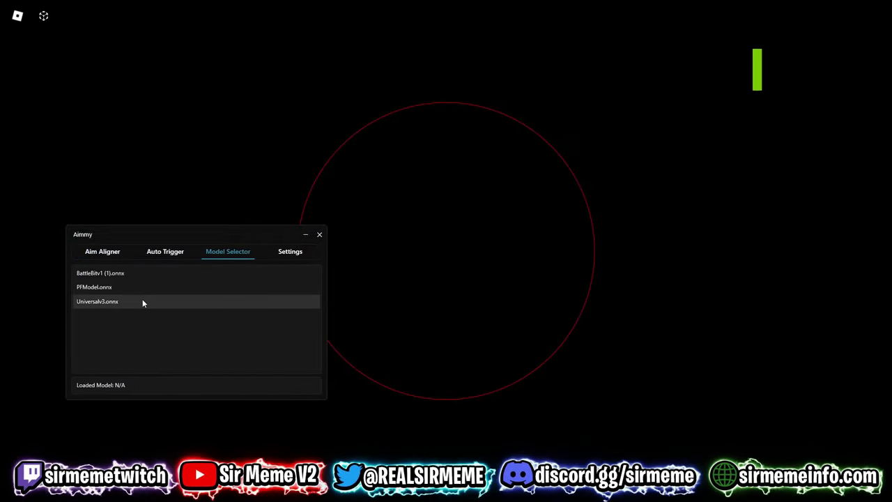
pyautogui.click(142, 301)
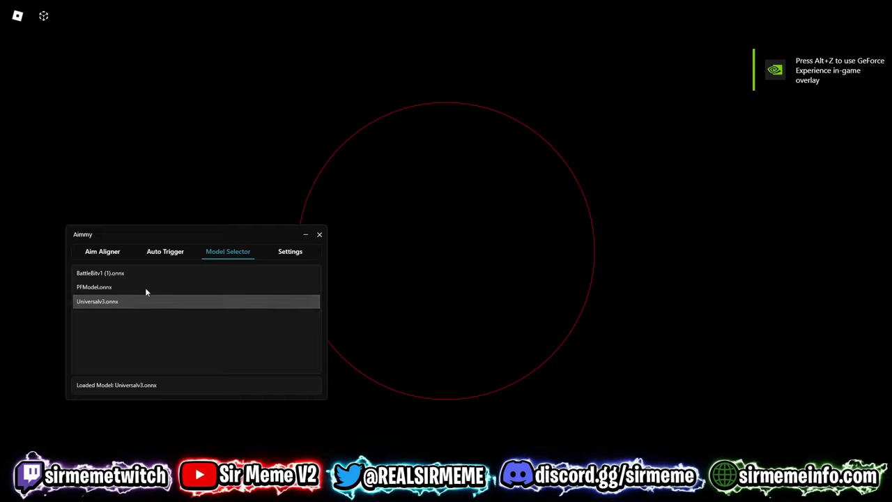
pyautogui.click(120, 255)
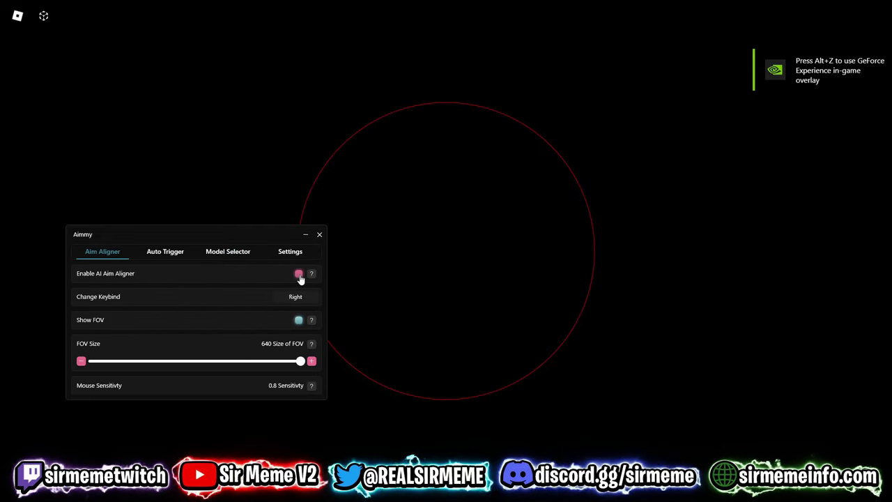
pyautogui.click(299, 273)
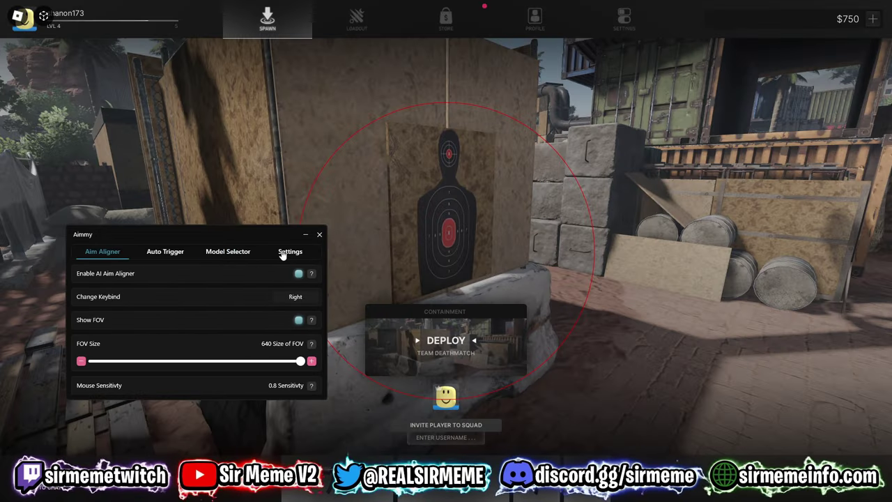
# - Set Aimmy's AI Minimum Confidence to 100 % and move its window clear of the FOV circle
pyautogui.click(282, 254)
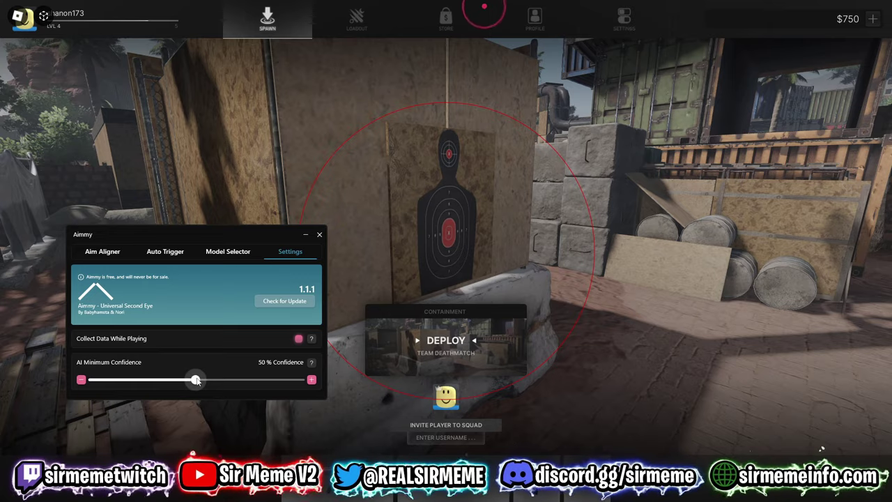
pyautogui.moveTo(197, 380); pyautogui.dragTo(30, 5)
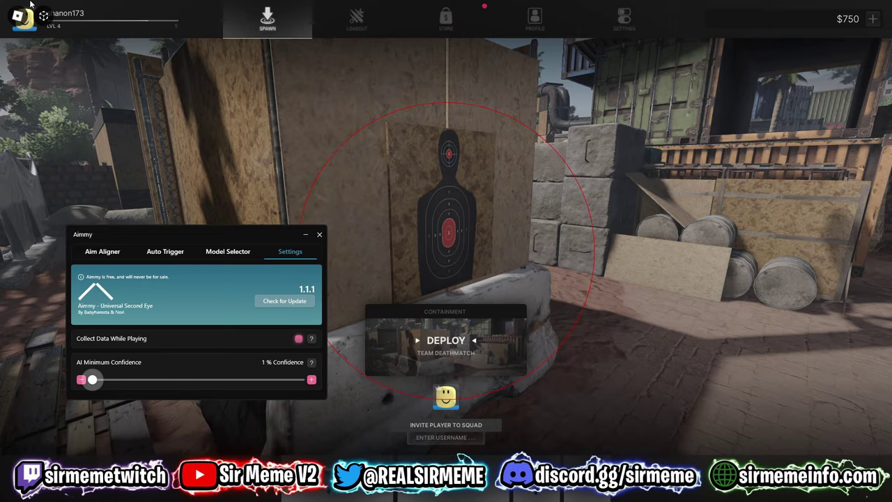
pyautogui.moveTo(85, 19); pyautogui.dragTo(394, 143)
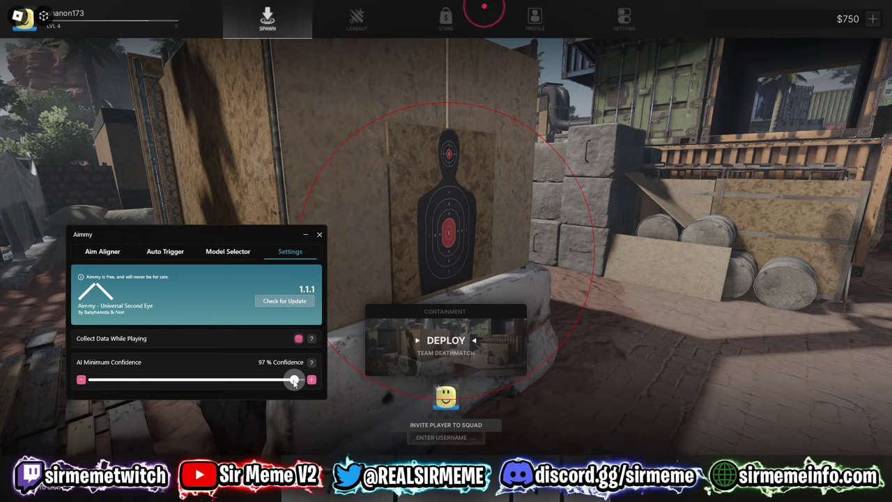
pyautogui.moveTo(247, 242); pyautogui.dragTo(220, 231)
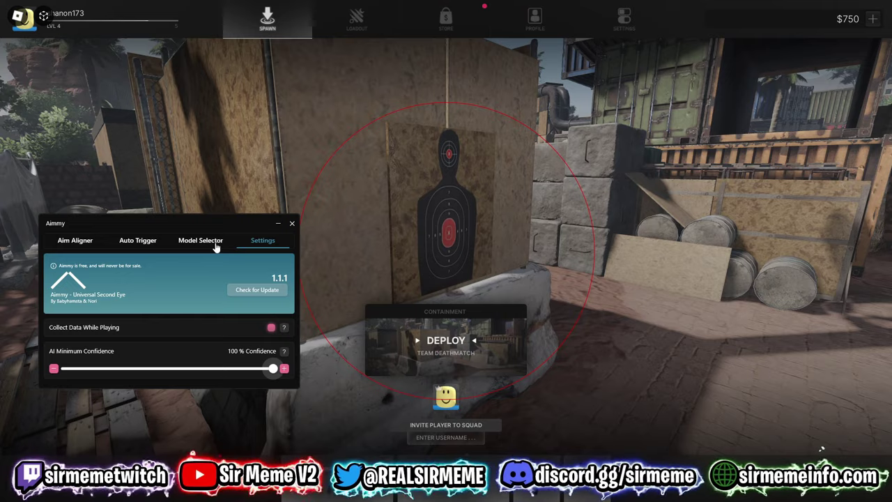
pyautogui.moveTo(206, 224); pyautogui.dragTo(182, 263)
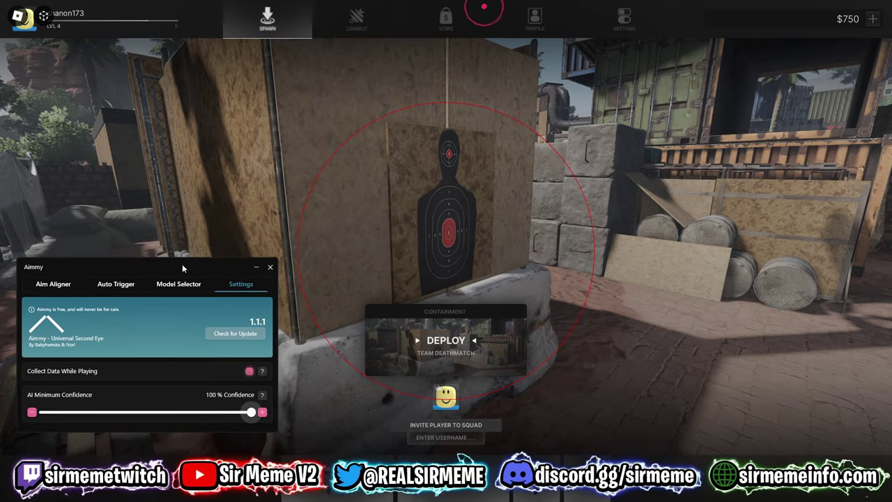
# - Enable Collect Data While Playing in Aimmy, return to the Aim Aligner options and minimize the window
pyautogui.click(186, 286)
pyautogui.click(241, 284)
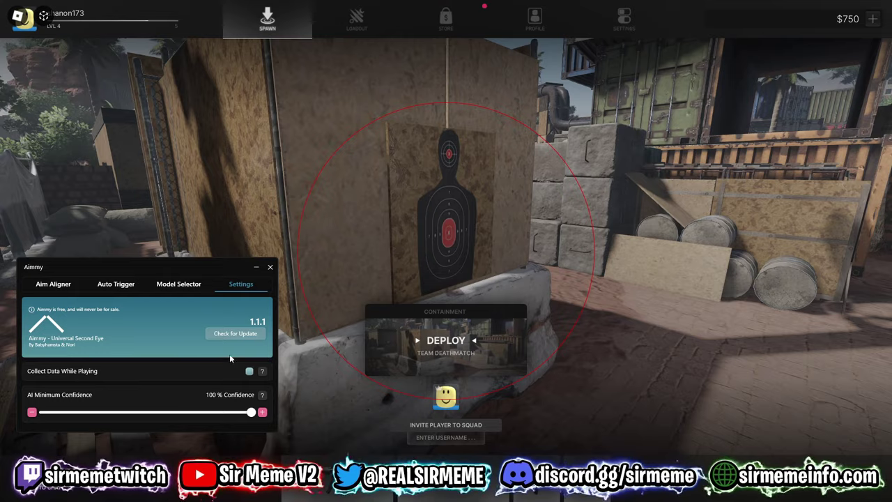
pyautogui.click(53, 283)
pyautogui.click(256, 267)
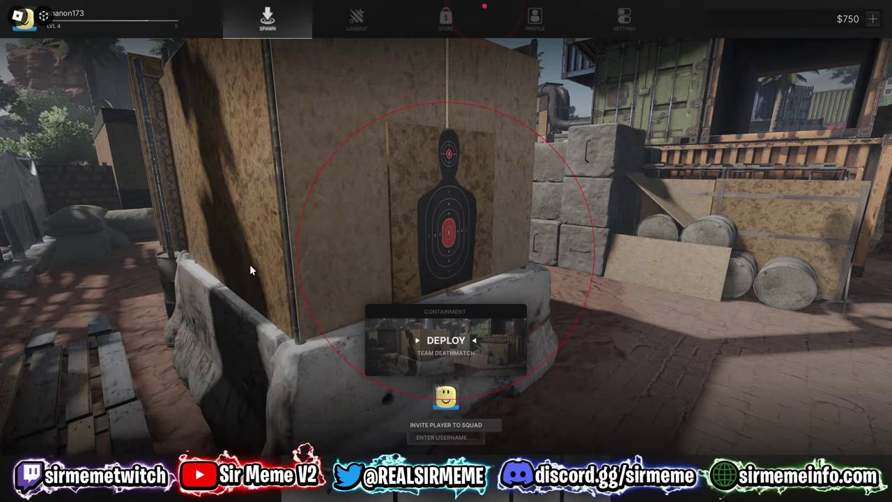
# - Switch to the extracted Aimmy files in File Explorer and open the images folder inside bin
pyautogui.hotkey('alt', 'Tab')
pyautogui.click(288, 75)
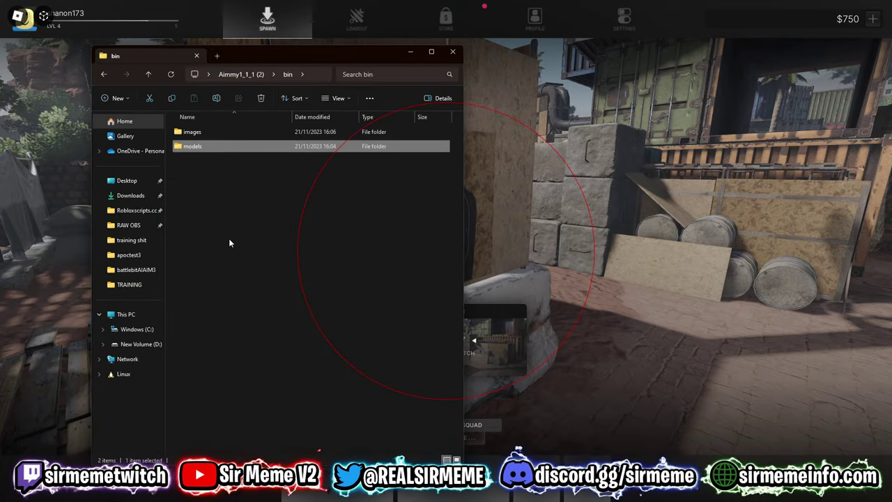
pyautogui.doubleClick(231, 134)
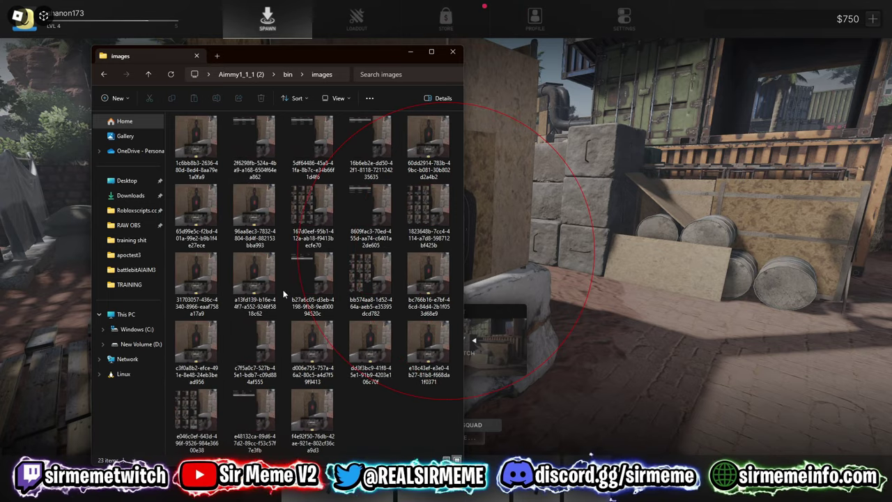
# - Delete all the captured images in the images folder
pyautogui.click(241, 268)
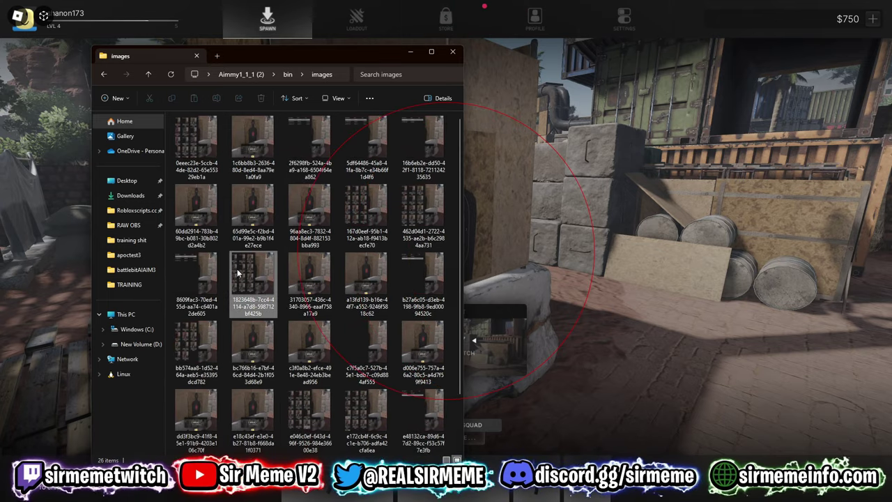
pyautogui.scroll(-1, 236, 259)
pyautogui.hotkey('ctrl', 'a')
pyautogui.press('Delete')
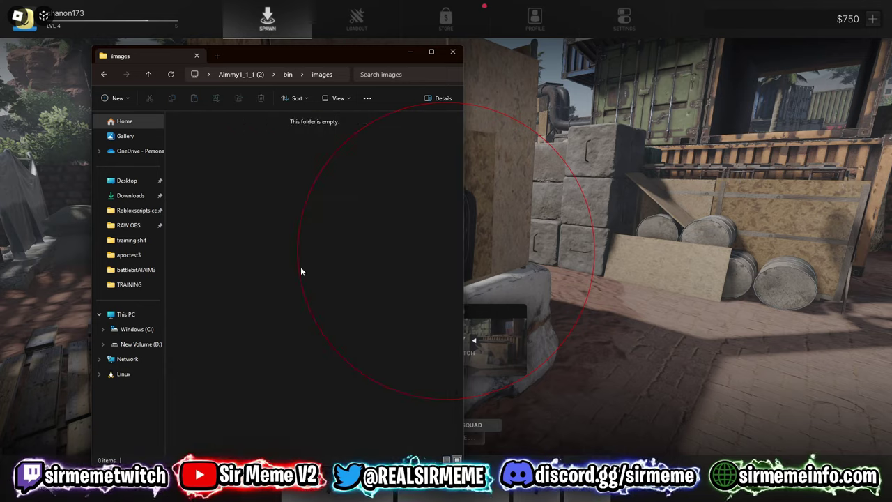
# - Capture a fresh image by shooting at the game's target, with the folder moved aside, and view it
pyautogui.moveTo(375, 54); pyautogui.dragTo(278, 56)
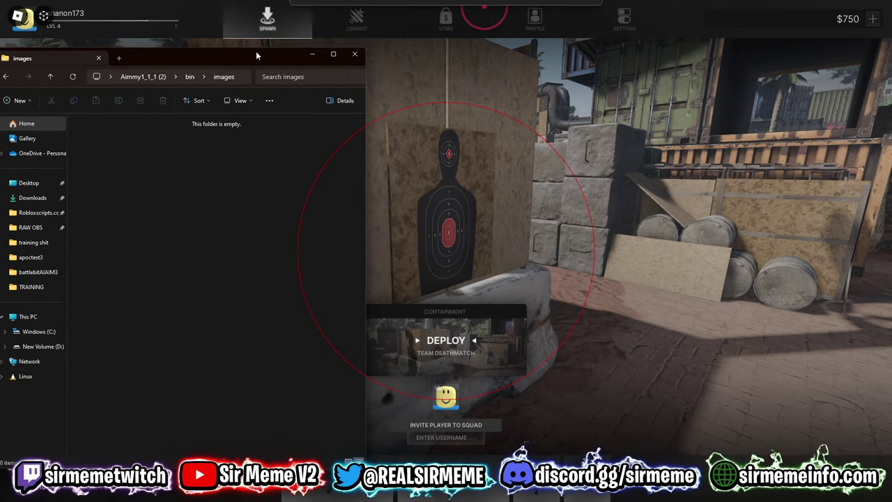
pyautogui.click(446, 197)
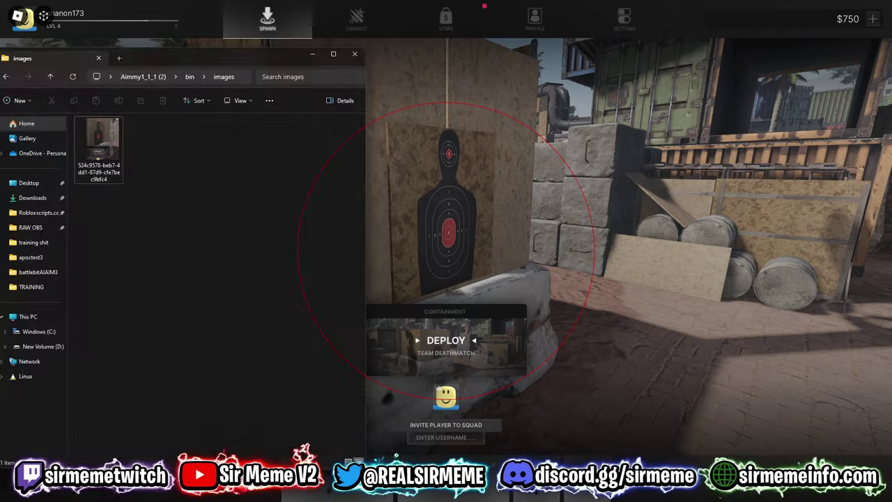
pyautogui.hotkey('alt', 'Tab')
pyautogui.doubleClick(111, 136)
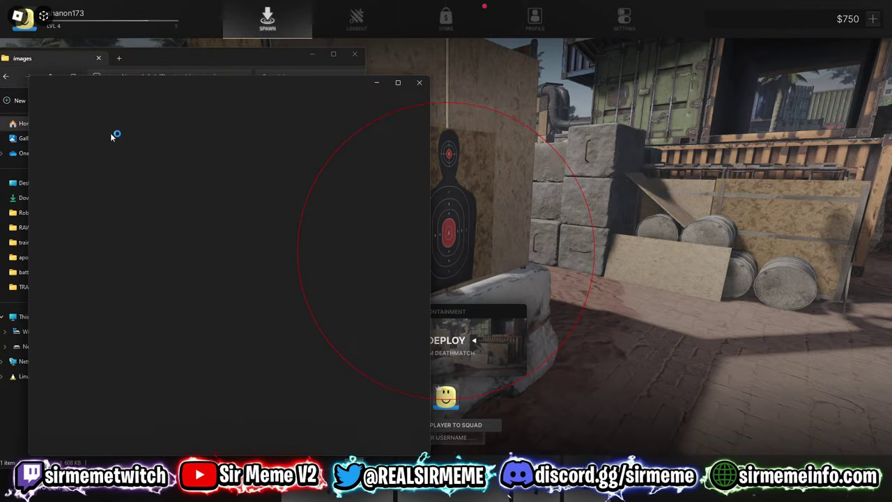
pyautogui.click(419, 82)
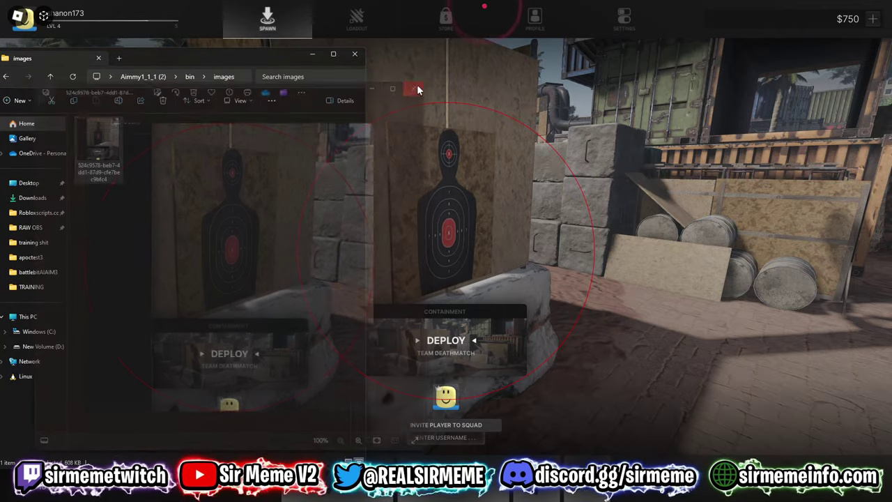
# - Return to the FRONTLINES match, reopen the images folder and examine the first captured gameplay images
pyautogui.moveTo(198, 57); pyautogui.dragTo(210, 68)
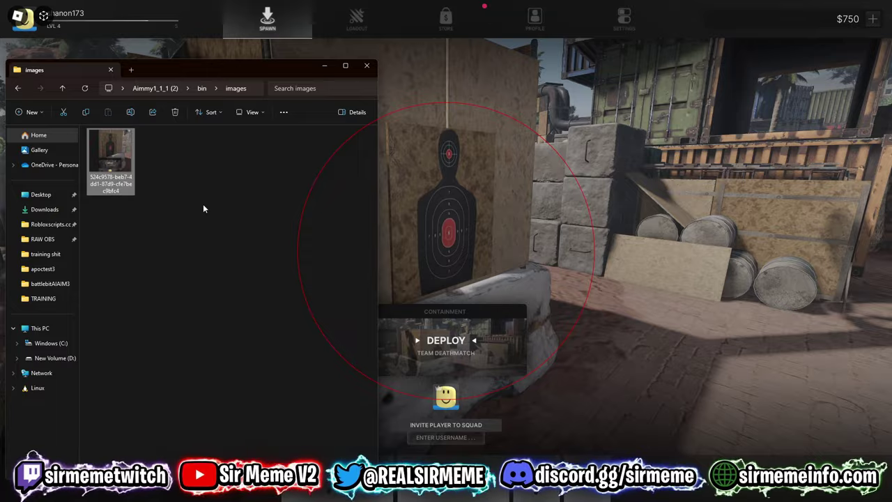
pyautogui.click(454, 286)
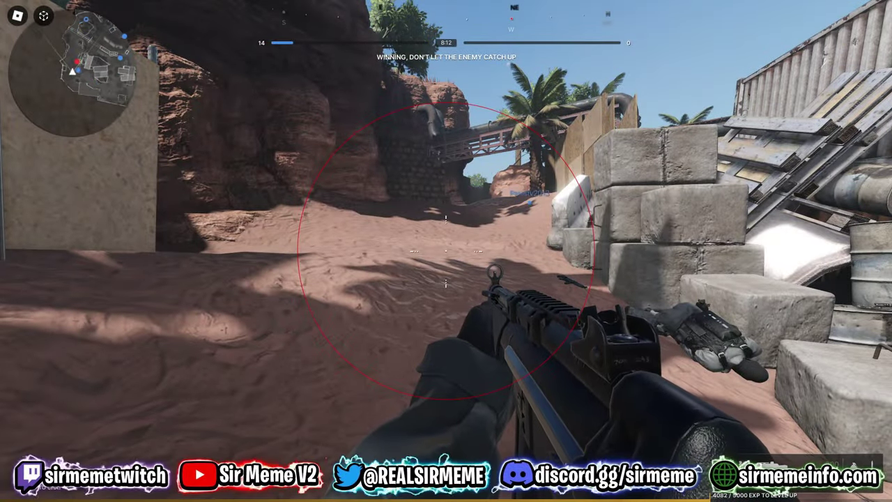
pyautogui.press('super')
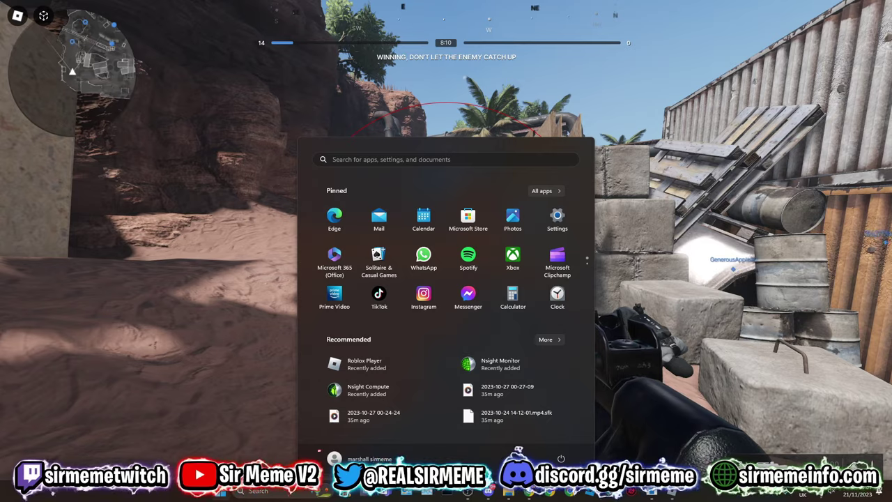
pyautogui.moveTo(513, 494)
pyautogui.click(534, 435)
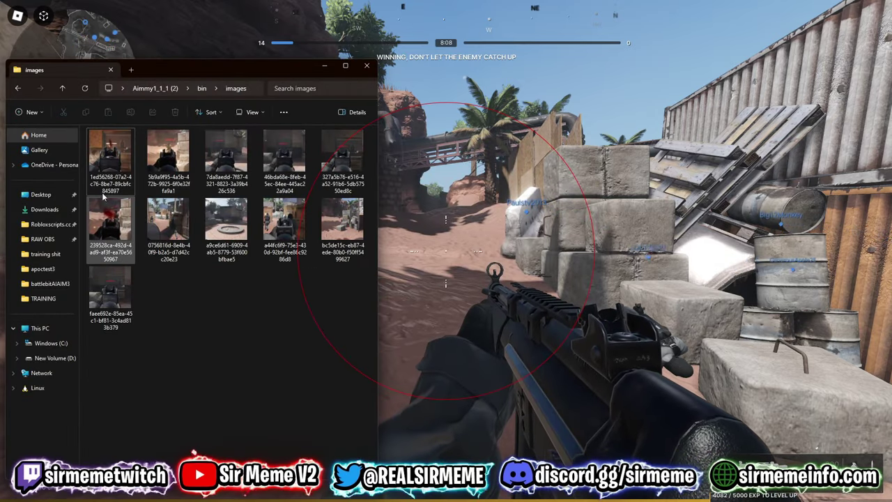
pyautogui.doubleClick(116, 162)
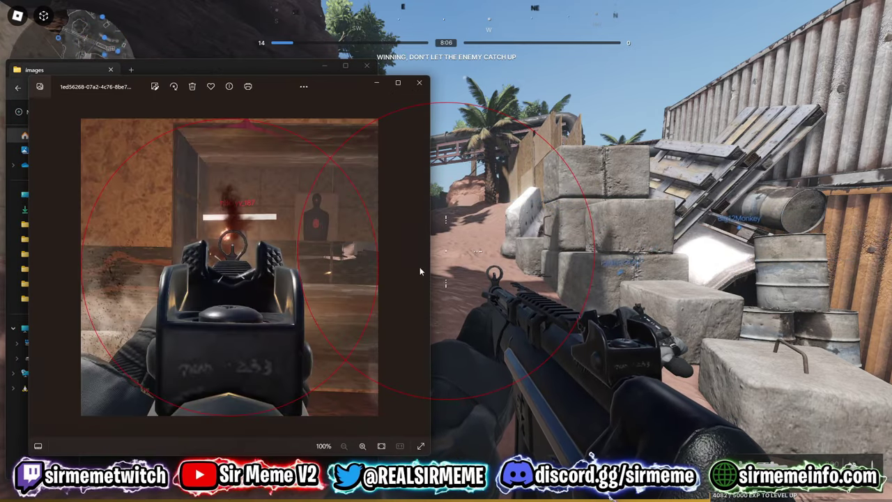
pyautogui.click(421, 269)
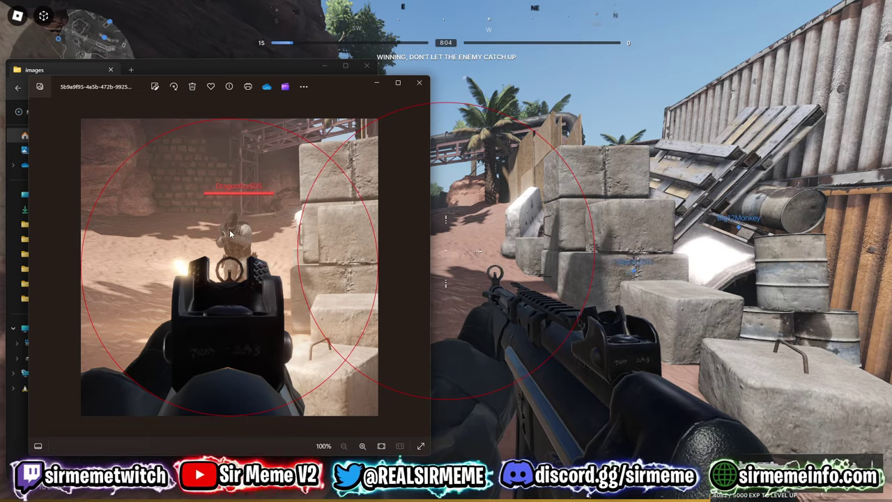
# - Examine the remaining captured gameplay images one by one, ending with an enlarged view, and close the image viewer
pyautogui.click(421, 269)
pyautogui.click(421, 270)
pyautogui.click(421, 270)
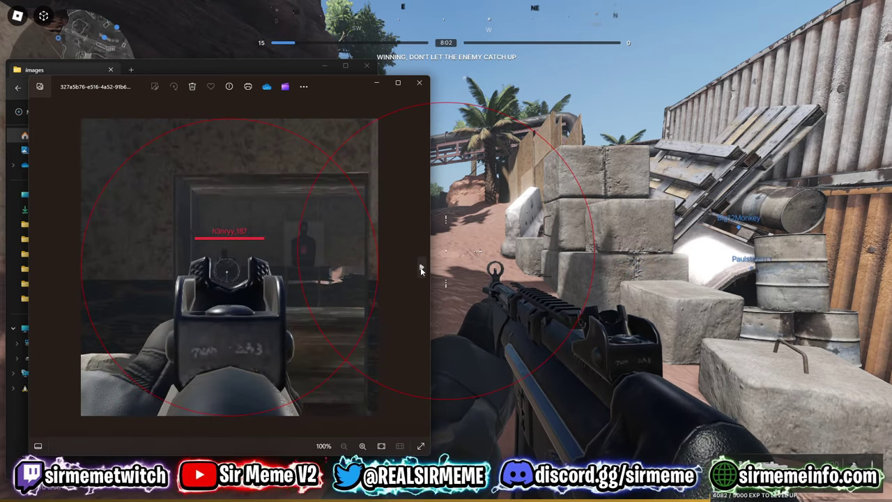
pyautogui.click(421, 270)
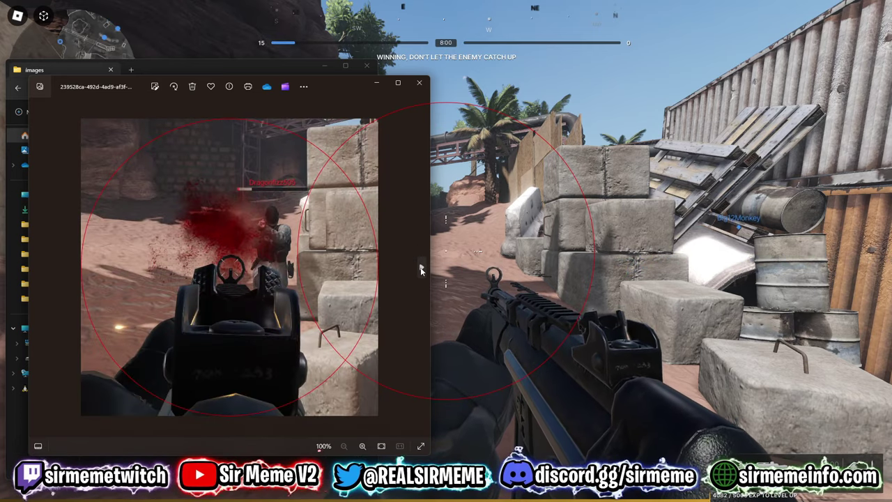
pyautogui.click(421, 269)
pyautogui.click(421, 270)
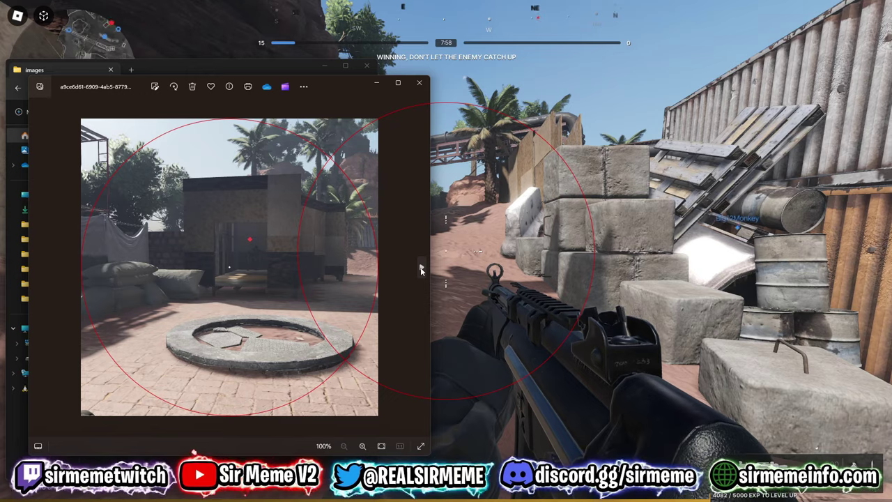
pyautogui.click(421, 270)
pyautogui.click(422, 270)
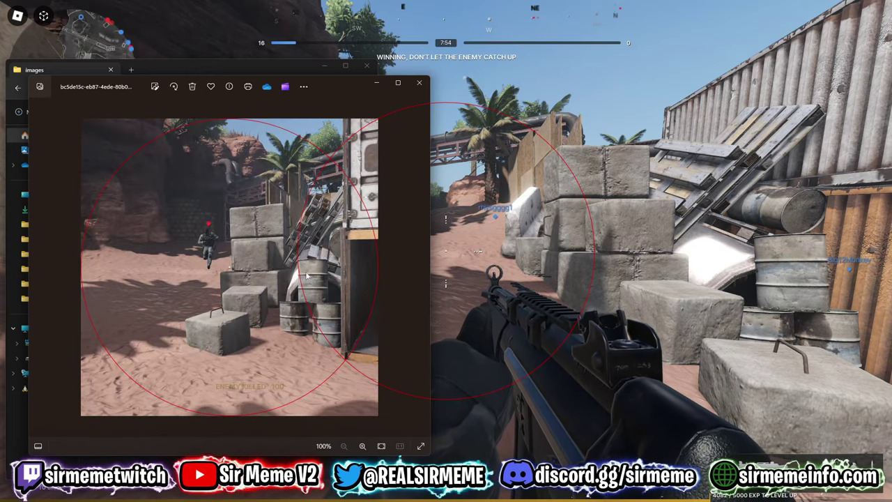
pyautogui.click(414, 258)
pyautogui.click(416, 264)
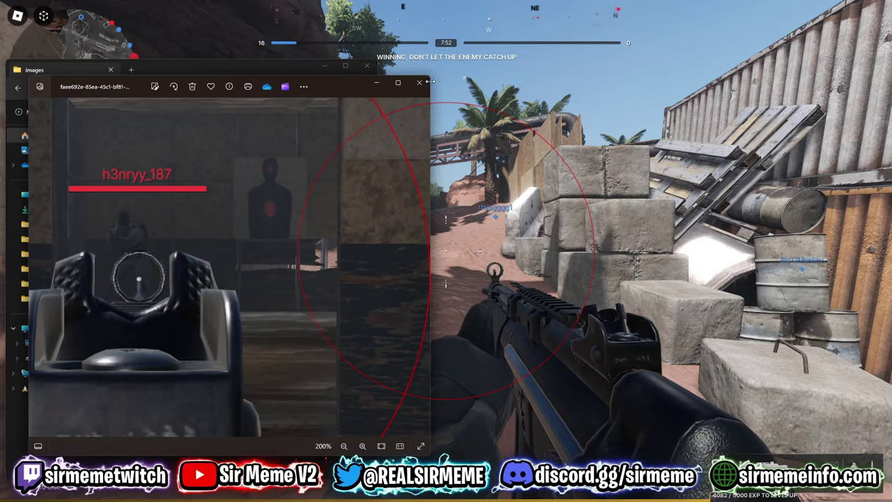
pyautogui.click(419, 83)
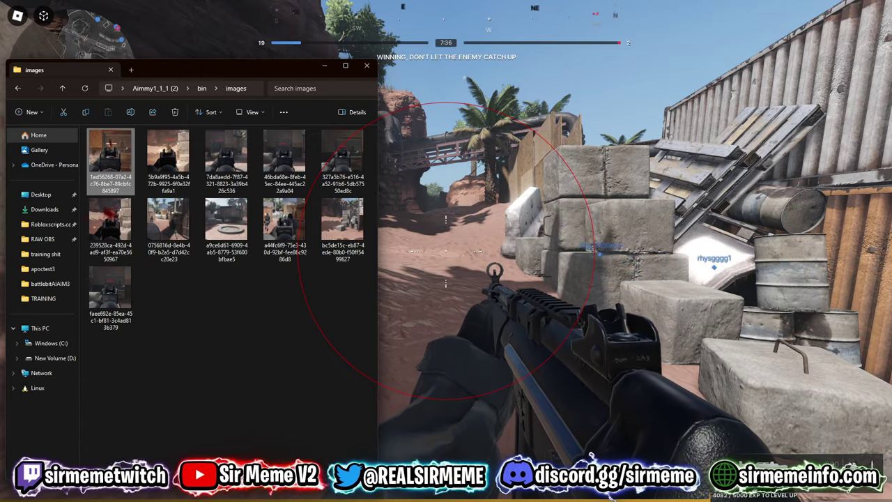
# - Open the images folder inside the bin folder of Aimmy1_1_1 (2) and move its window aside to show the collected training images
pyautogui.press('super+d')
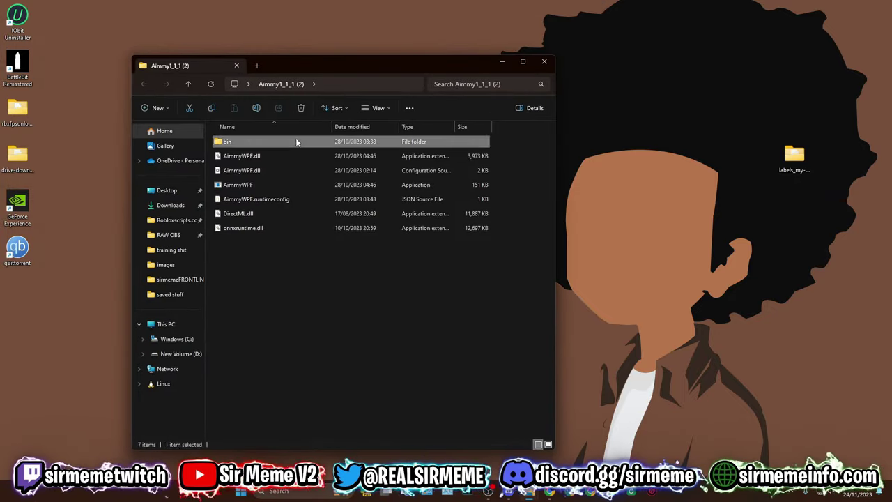
pyautogui.doubleClick(297, 140)
pyautogui.doubleClick(296, 138)
pyautogui.moveTo(317, 67); pyautogui.dragTo(570, 59)
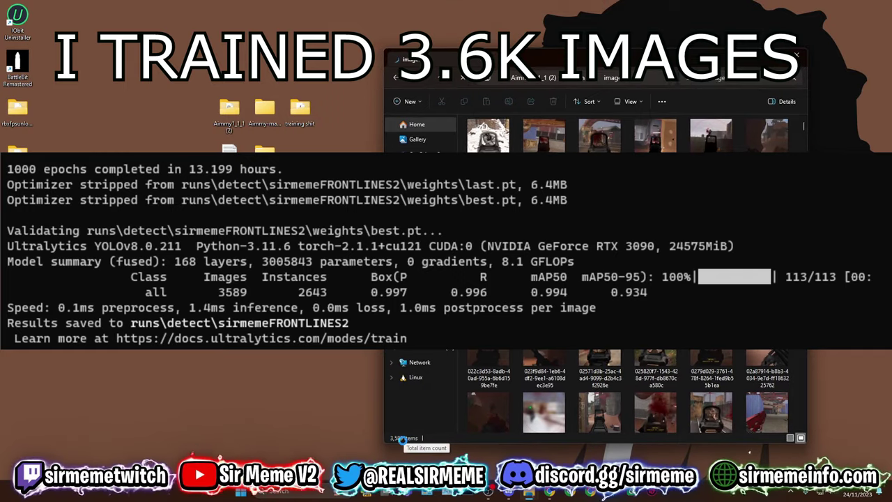
pyautogui.moveTo(550, 60); pyautogui.dragTo(541, 62)
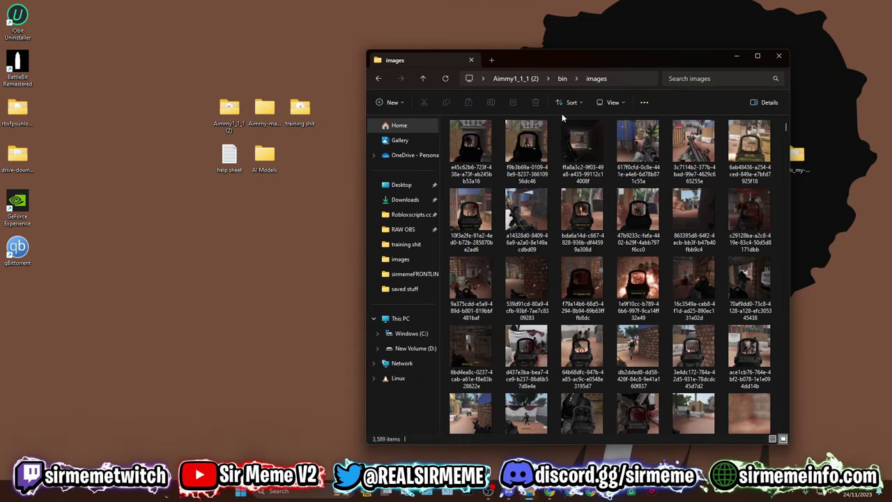
pyautogui.moveTo(530, 62)
pyautogui.mouseDown()
pyautogui.moveTo(534, 80)
pyautogui.moveTo(536, 60)
pyautogui.mouseUp()
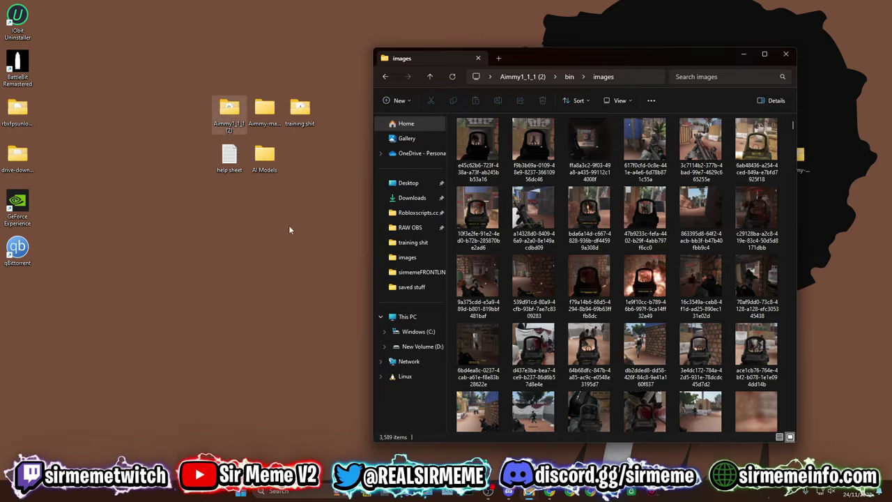
# - Switch to Chrome and open the Babyhamsta/Aimmy GitHub repository from the Aimmy page on robloxscripts.com
pyautogui.click(550, 491)
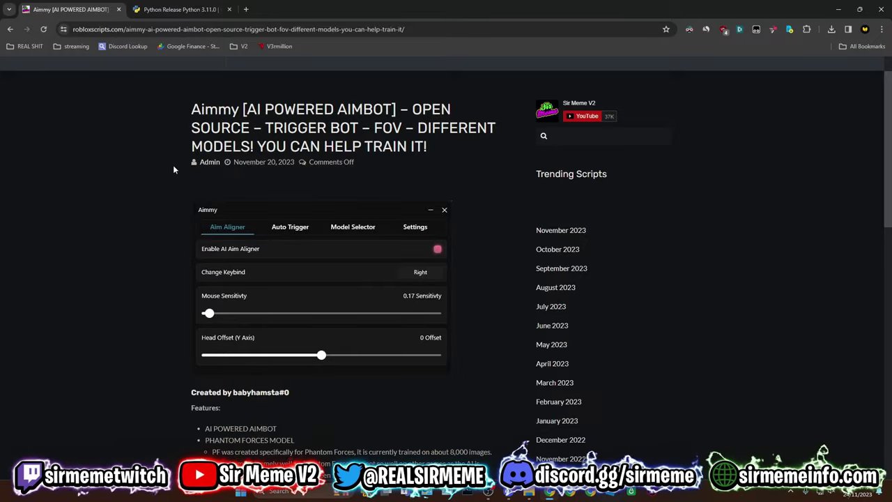
pyautogui.moveTo(203, 116); pyautogui.dragTo(240, 143)
pyautogui.click(119, 207)
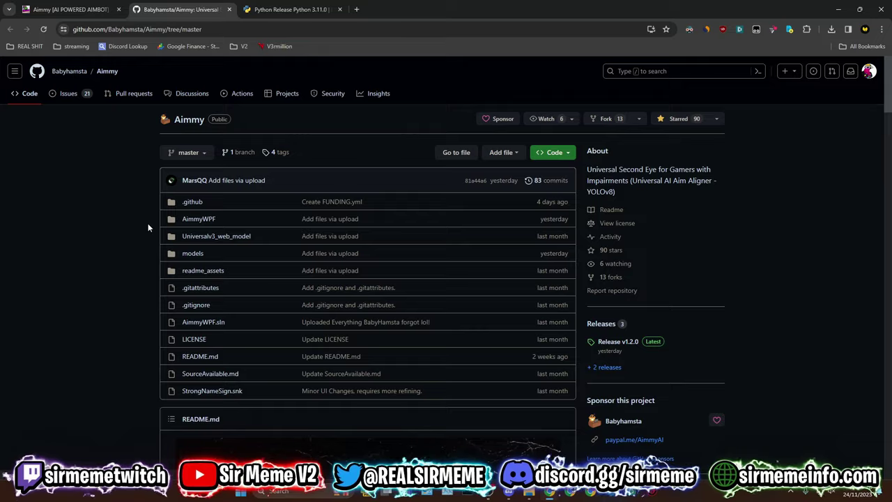
# - Find the "What is the Web Model" section in the repository's README and open its makesense.ai link
pyautogui.scroll(-3, 129, 178)
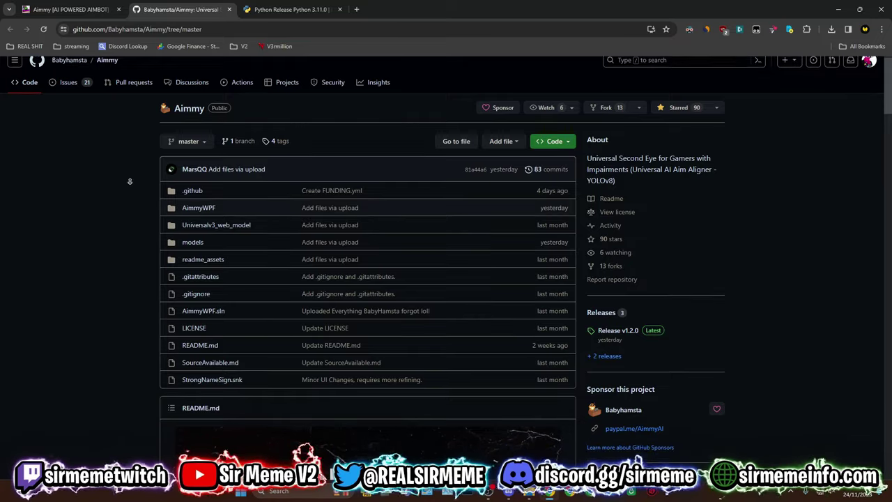
pyautogui.scroll(-10, 128, 188)
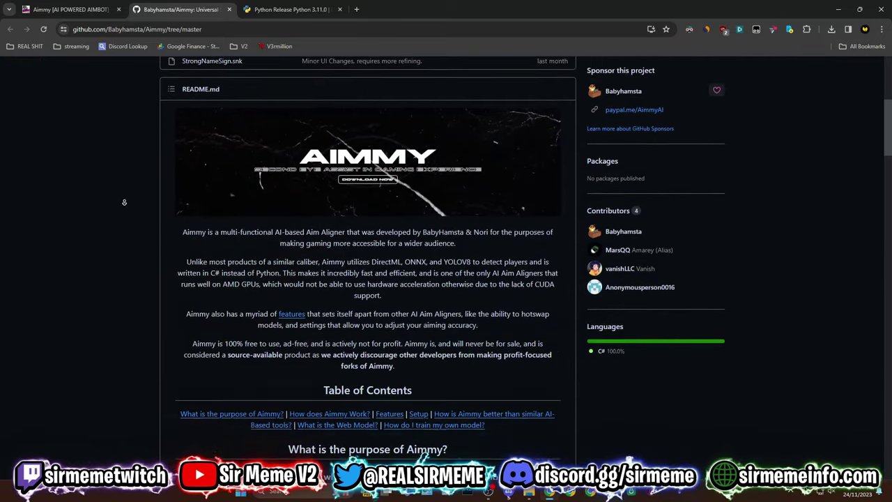
pyautogui.scroll(-11, 124, 211)
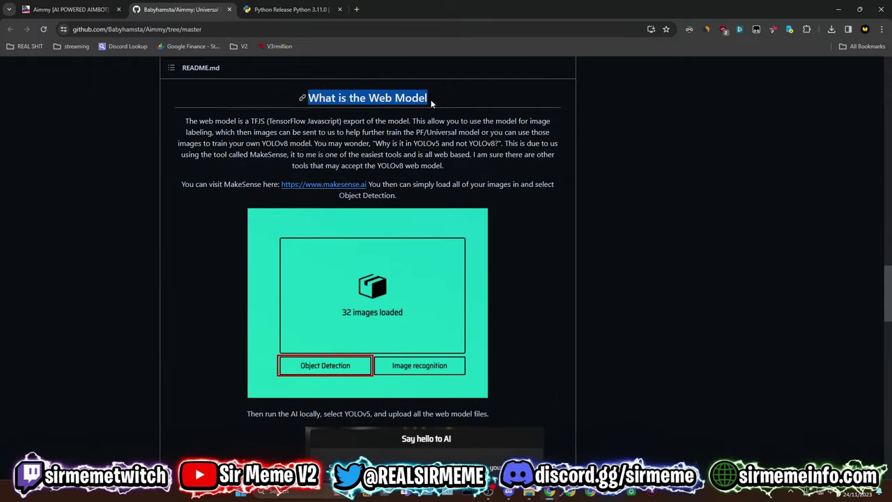
pyautogui.click(432, 102)
pyautogui.scroll(-1, 340, 142)
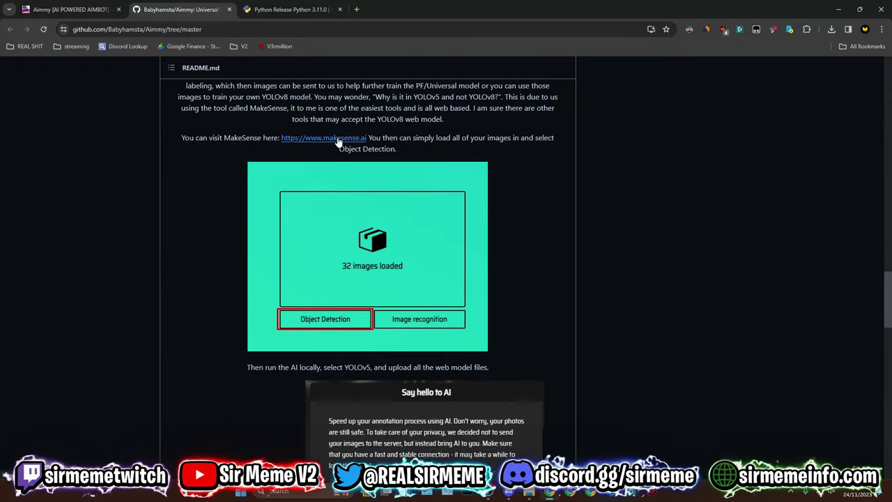
pyautogui.scroll(1, 159, 246)
pyautogui.click(277, 8)
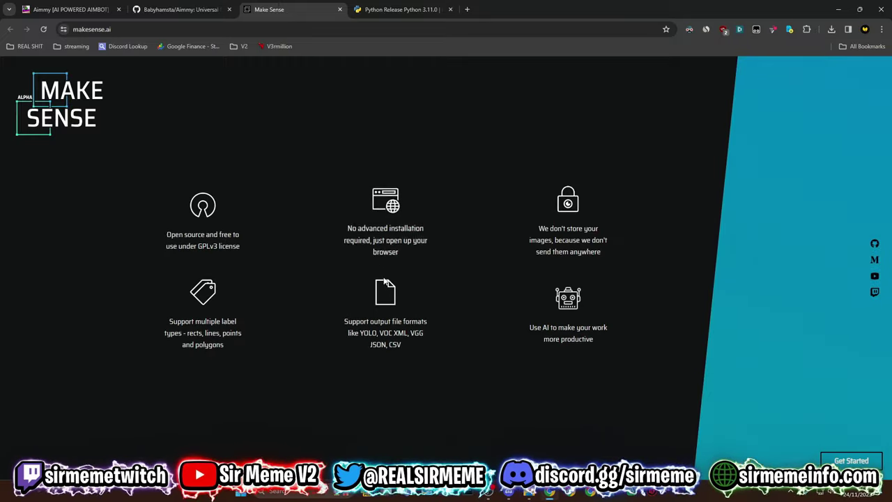
# - Get started in Make Sense and load the first 30 images from the Aimmy images folder into the upload area
pyautogui.click(844, 462)
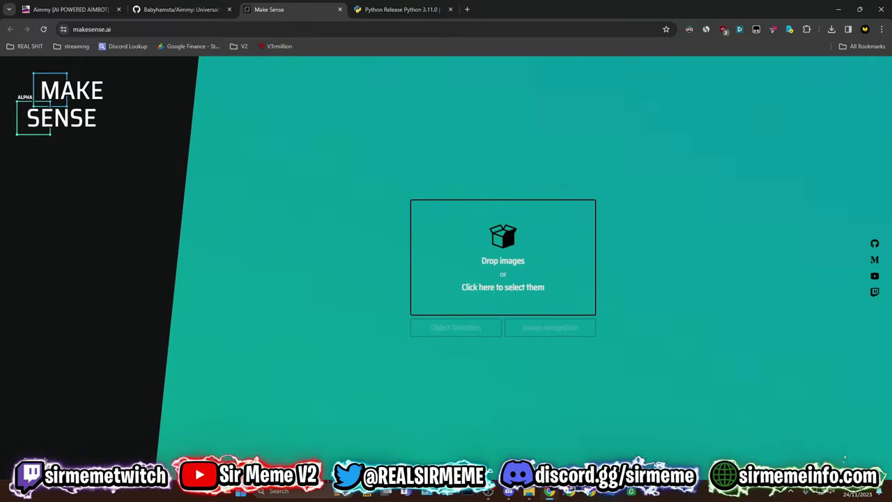
pyautogui.click(530, 491)
pyautogui.click(655, 436)
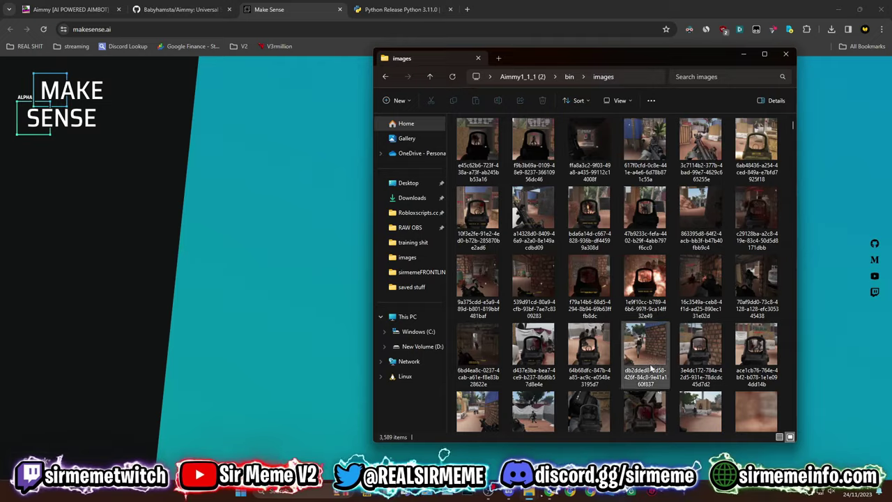
pyautogui.moveTo(585, 53)
pyautogui.mouseDown()
pyautogui.moveTo(569, 67)
pyautogui.moveTo(591, 65)
pyautogui.mouseUp()
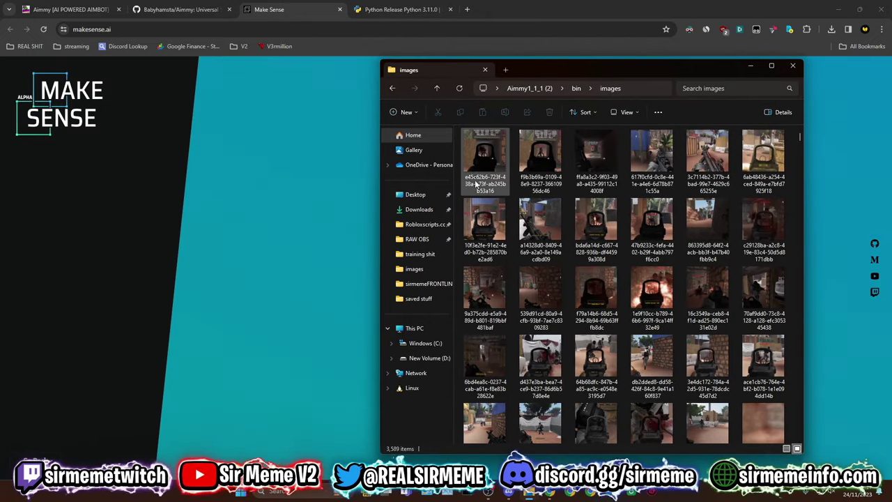
pyautogui.moveTo(460, 128); pyautogui.dragTo(789, 442)
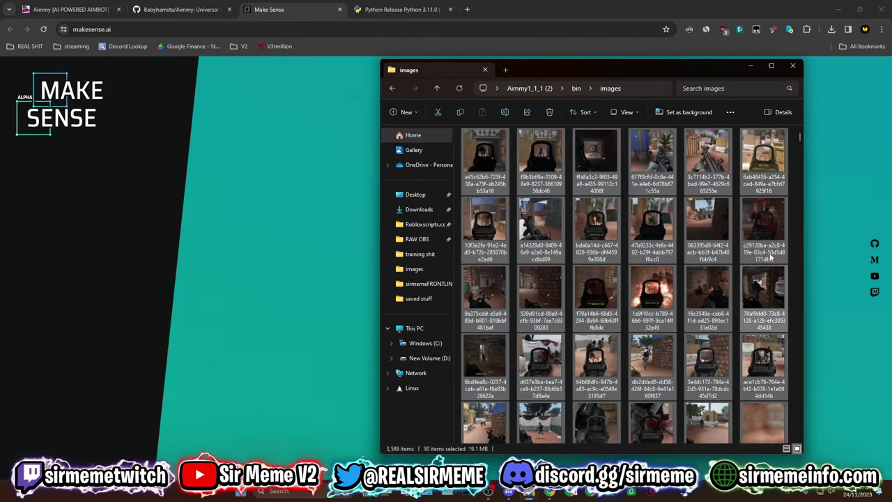
pyautogui.moveTo(582, 74); pyautogui.dragTo(629, 76)
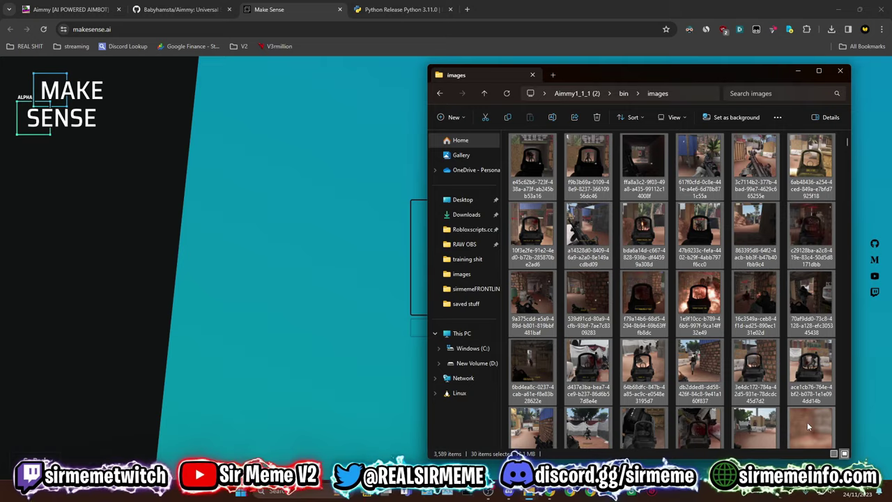
pyautogui.moveTo(600, 72); pyautogui.dragTo(624, 75)
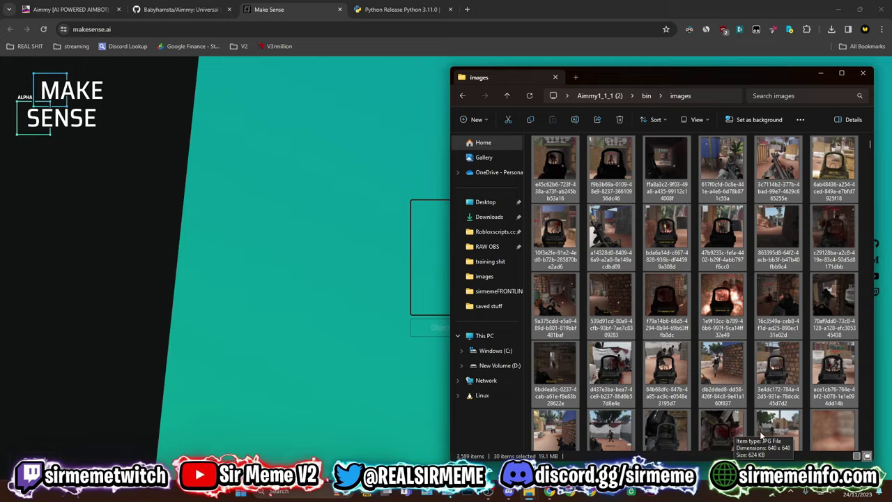
pyautogui.moveTo(841, 436); pyautogui.dragTo(428, 255)
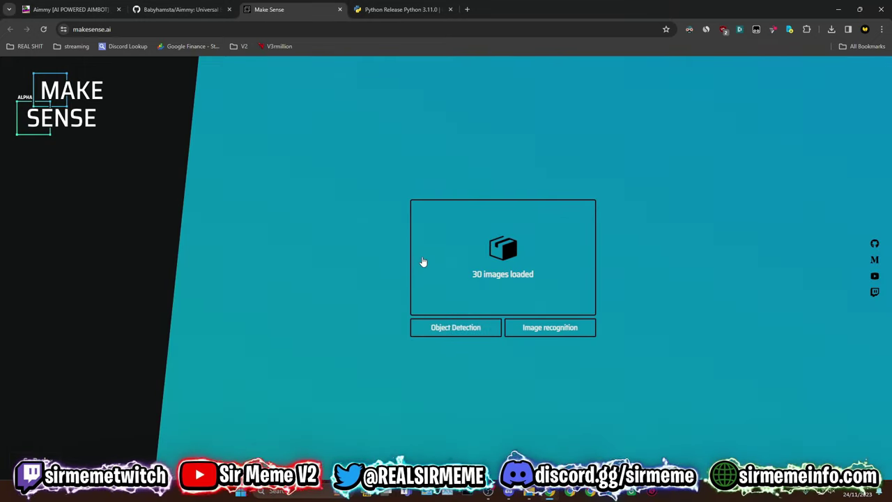
# - Choose Object Detection for the loaded images and create a label named Enemy
pyautogui.click(454, 336)
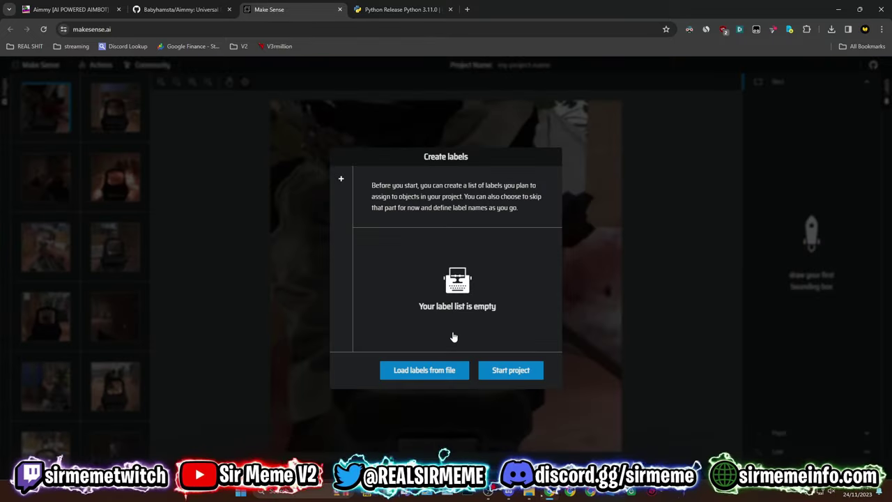
pyautogui.click(343, 180)
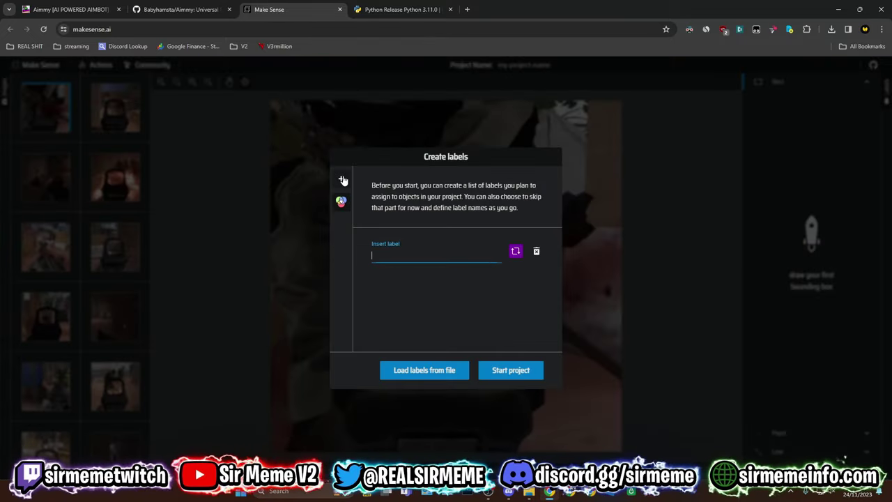
pyautogui.write('eNEM')
pyautogui.press('BackSpace')
pyautogui.press('BackSpace')
pyautogui.press('BackSpace')
pyautogui.press('BackSpace')
pyautogui.write('Enem')
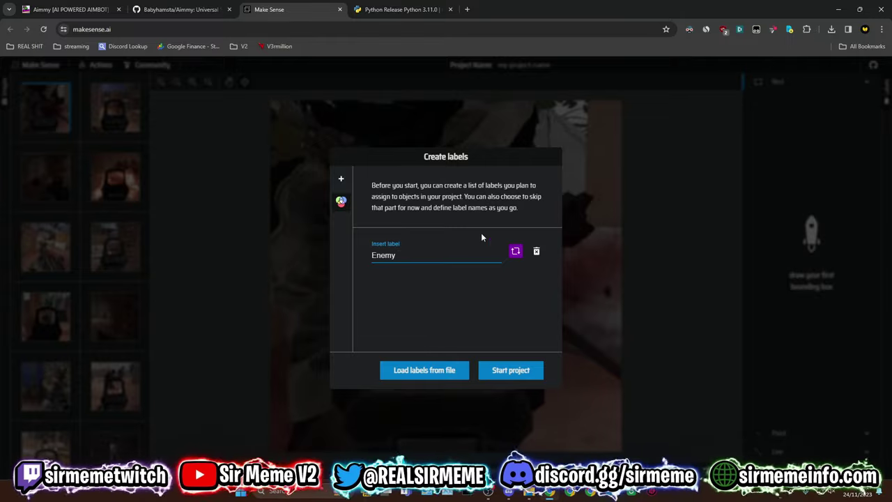
# - Change the Enemy label's colour to red and start the labelling project
pyautogui.rightClick(519, 258)
pyautogui.click(453, 280)
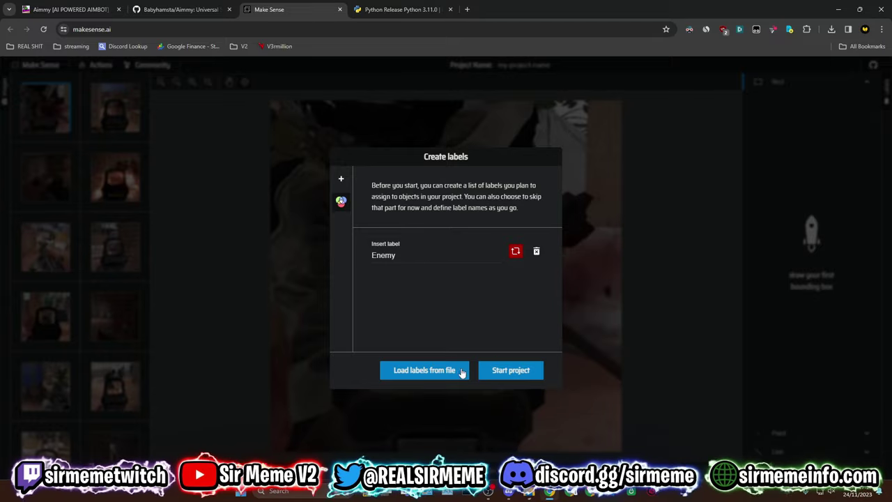
pyautogui.click(511, 370)
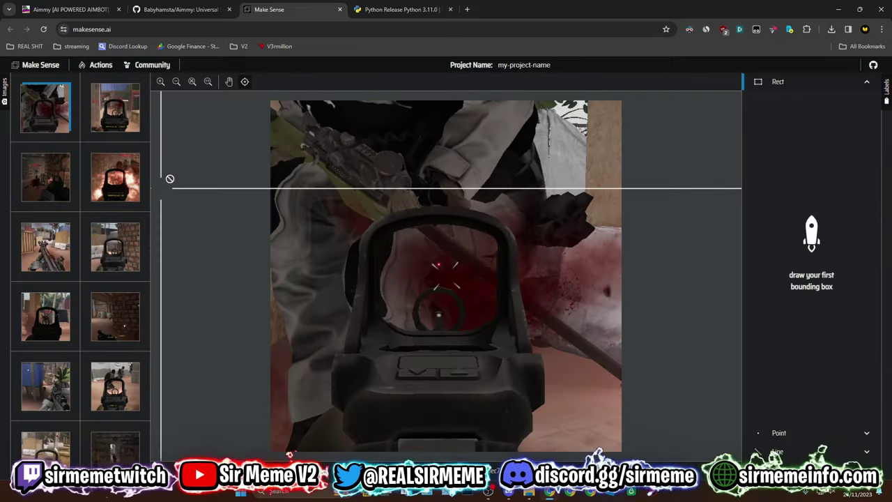
# - In the second image, draw bounding boxes around the enemy in the gun sight and the one beside the wooden wall, labelled Enemy
pyautogui.click(119, 109)
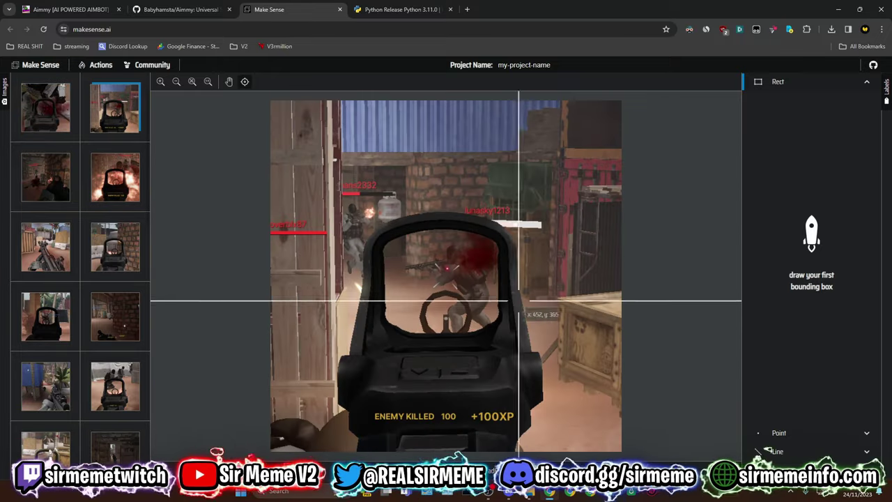
pyautogui.moveTo(420, 240); pyautogui.dragTo(494, 324)
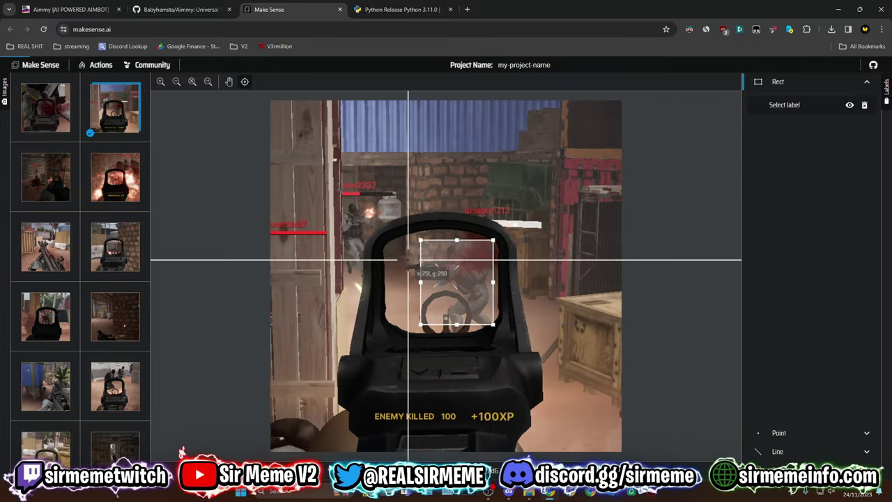
pyautogui.click(788, 124)
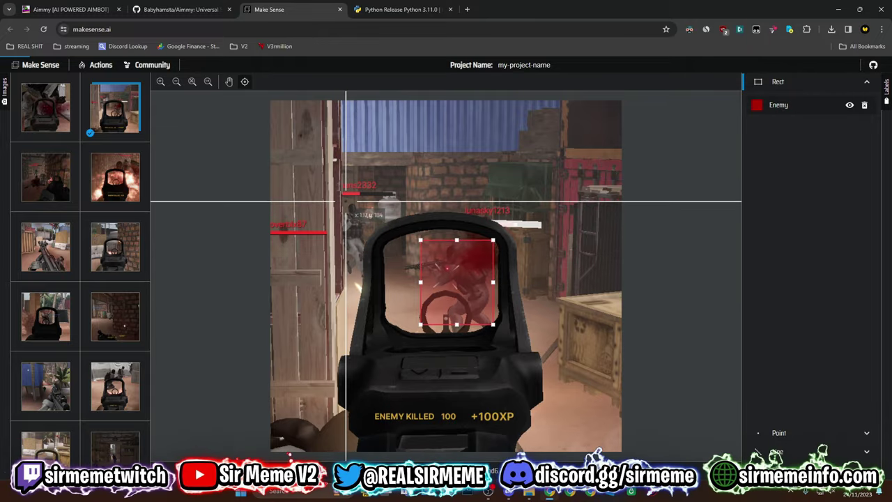
pyautogui.moveTo(345, 201); pyautogui.dragTo(366, 282)
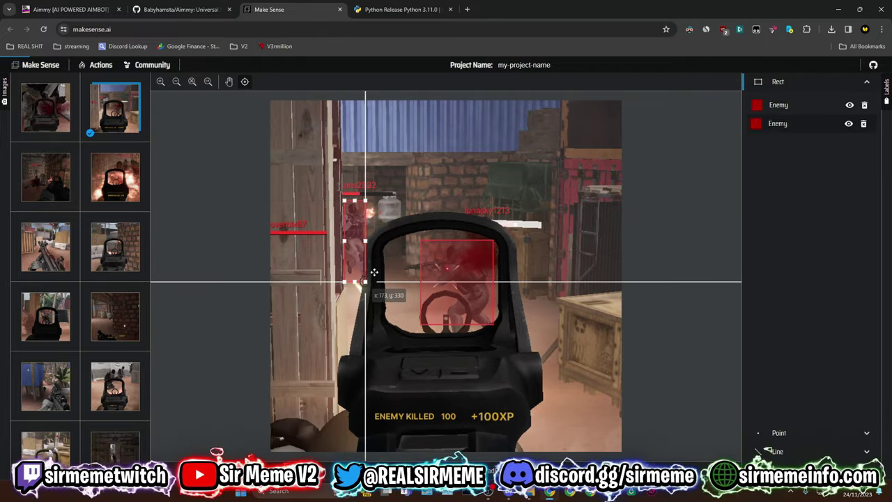
# - In the third image, draw Enemy bounding boxes around the standing enemy and the body on the ground
pyautogui.hotkey('ctrl', 'Right')
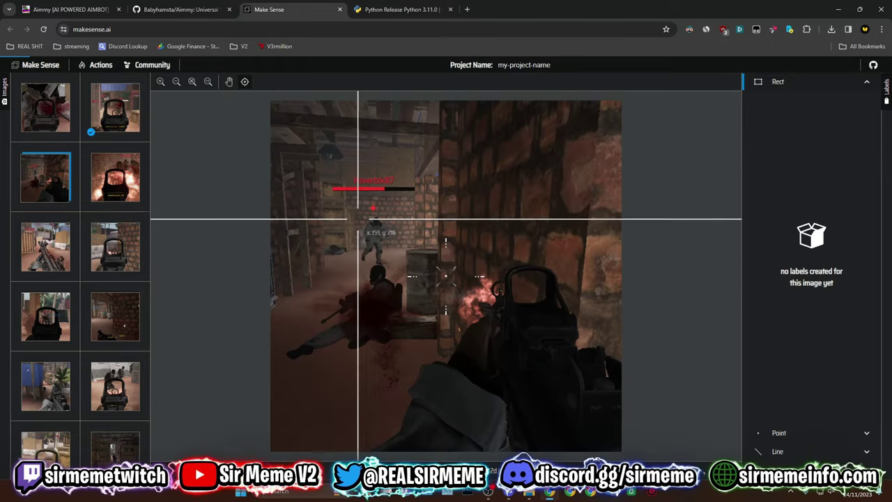
pyautogui.moveTo(359, 219); pyautogui.dragTo(385, 262)
pyautogui.moveTo(286, 281); pyautogui.dragTo(401, 352)
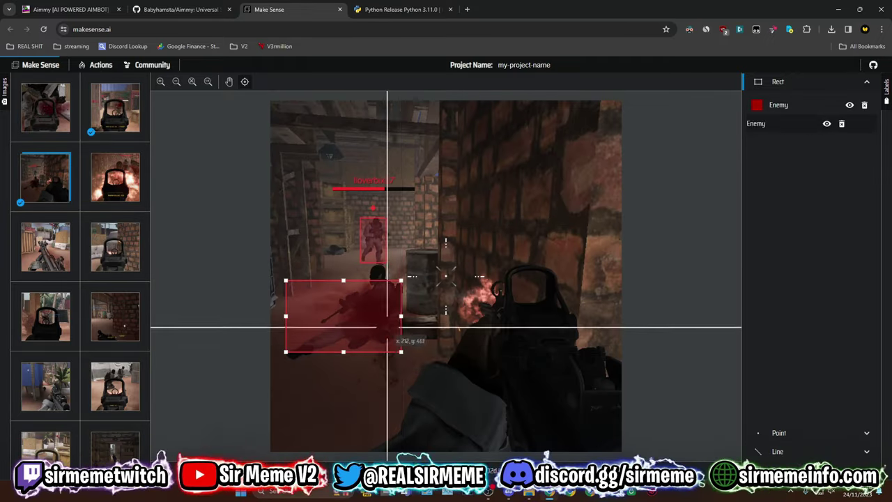
# - Extend the body's box upward over its head in the third image, and draw Enemy boxes around both figures in the fourth image
pyautogui.moveTo(401, 281); pyautogui.dragTo(398, 269)
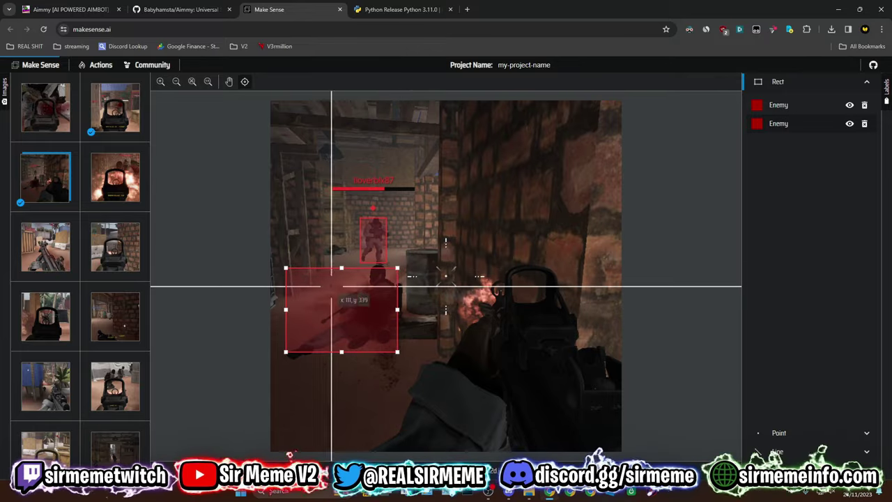
pyautogui.click(120, 179)
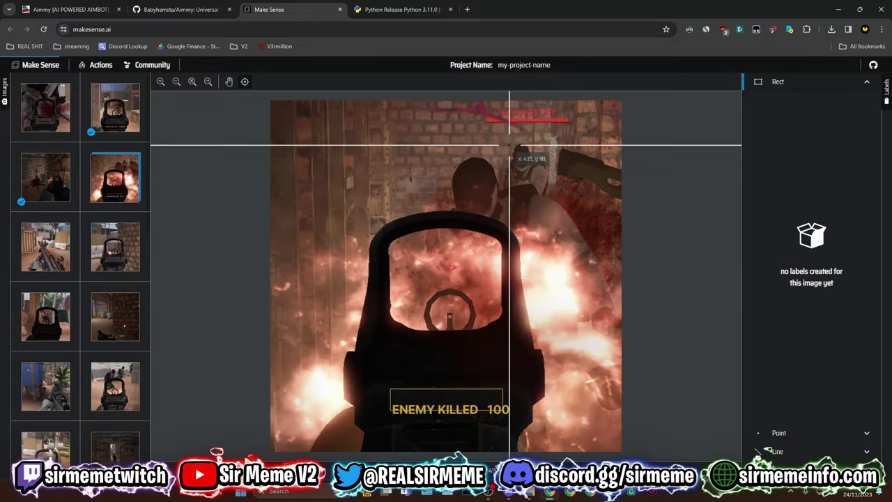
pyautogui.moveTo(502, 139); pyautogui.dragTo(554, 186)
pyautogui.moveTo(452, 161); pyautogui.dragTo(498, 210)
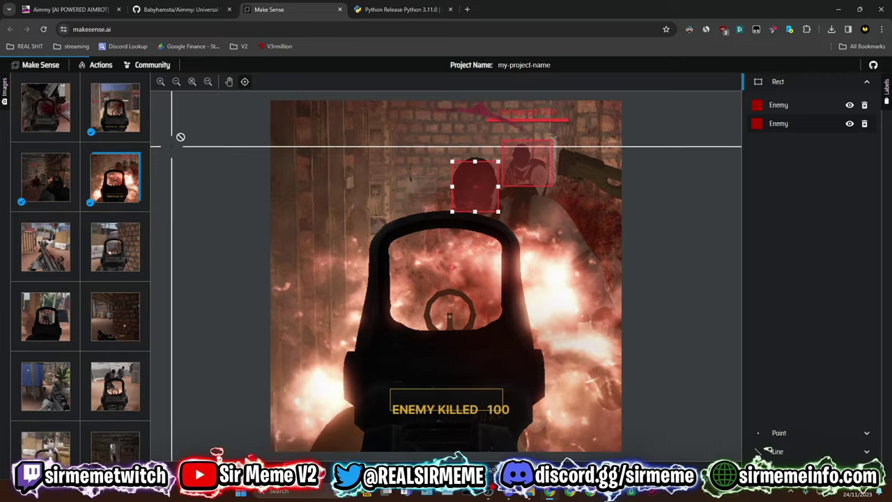
# - Find the web model folder in the Aimmy repository listing and open Universalv3_web_model inside the desktop's Aimmy-master folder
pyautogui.click(182, 9)
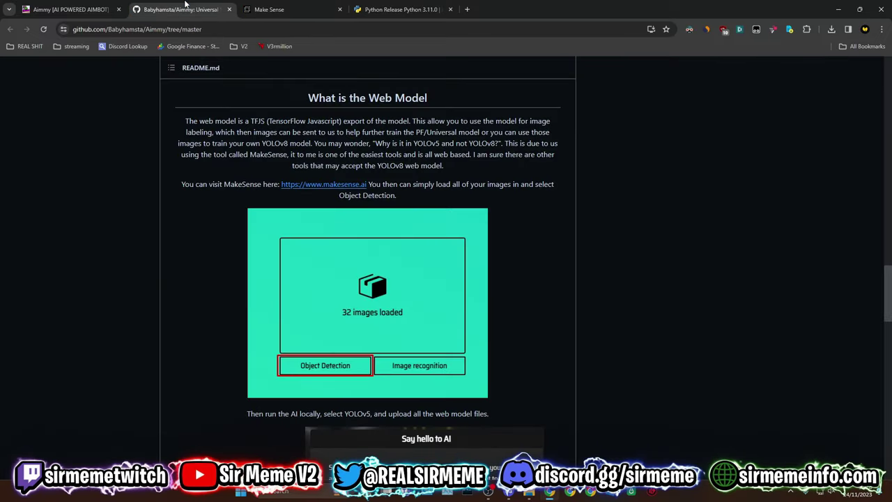
pyautogui.scroll(15, 188, 379)
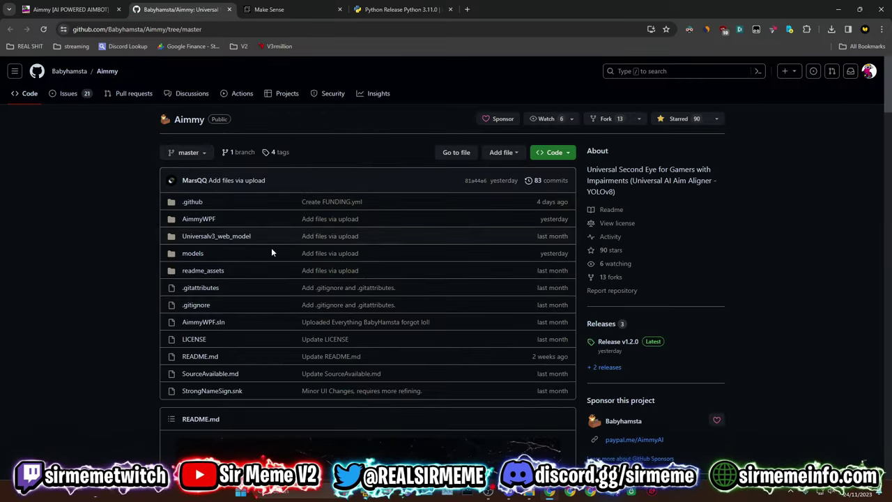
pyautogui.click(836, 9)
pyautogui.doubleClick(264, 108)
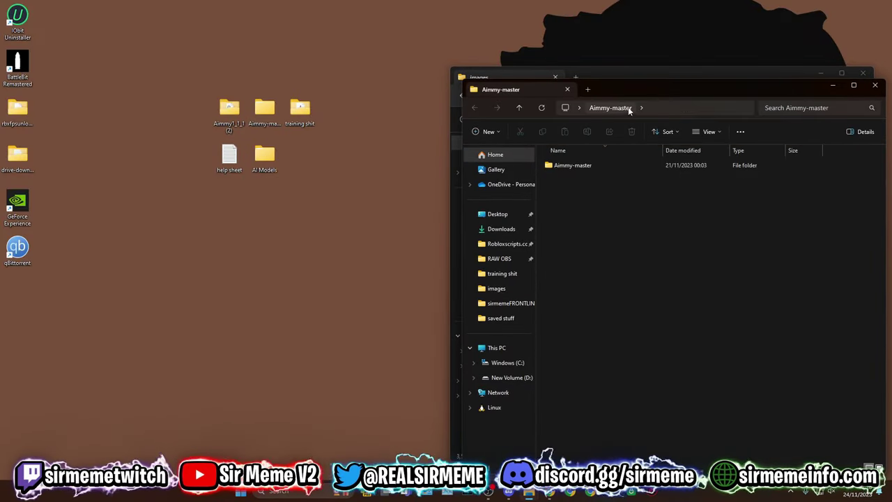
pyautogui.moveTo(628, 90); pyautogui.dragTo(247, 97)
pyautogui.doubleClick(219, 169)
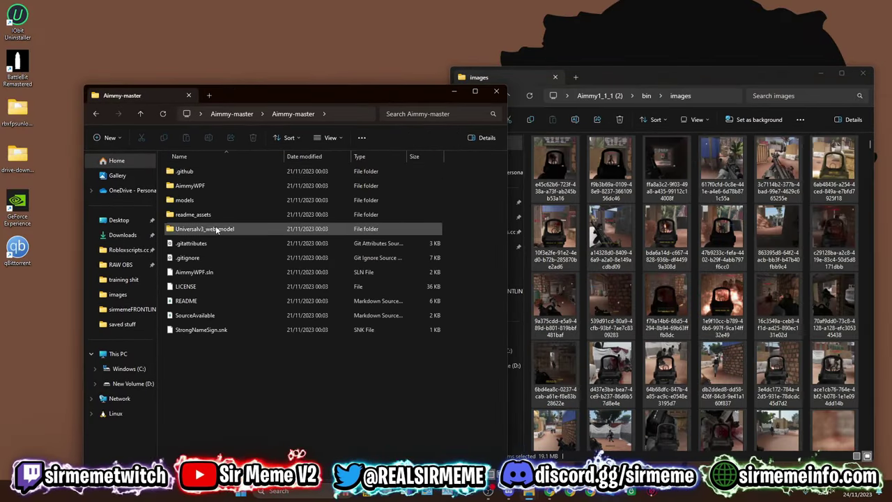
pyautogui.doubleClick(241, 230)
pyautogui.moveTo(267, 99); pyautogui.dragTo(199, 93)
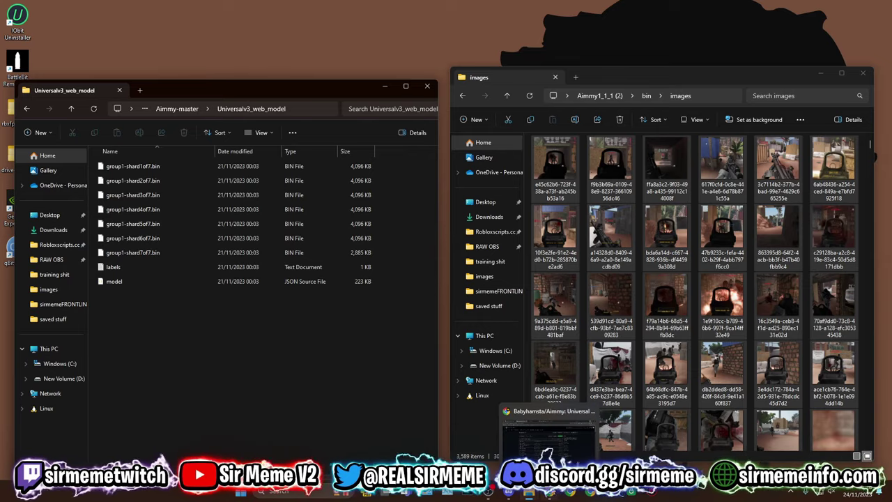
# - Return to Make Sense and choose to run AI locally with YOLOv5 object detection using rectangles
pyautogui.click(504, 446)
pyautogui.click(279, 9)
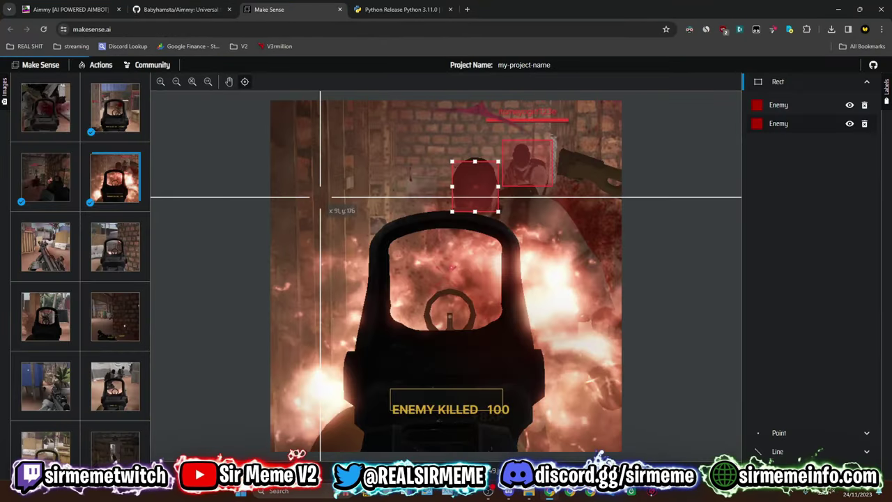
pyautogui.click(102, 70)
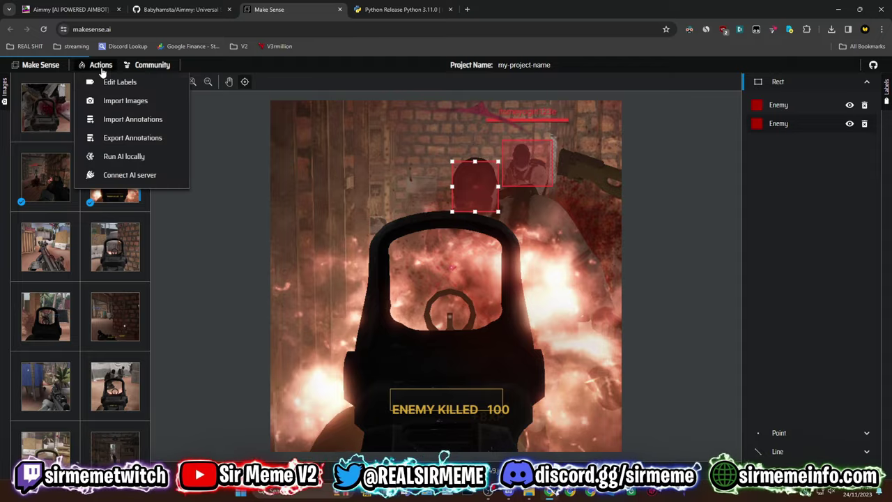
pyautogui.click(134, 160)
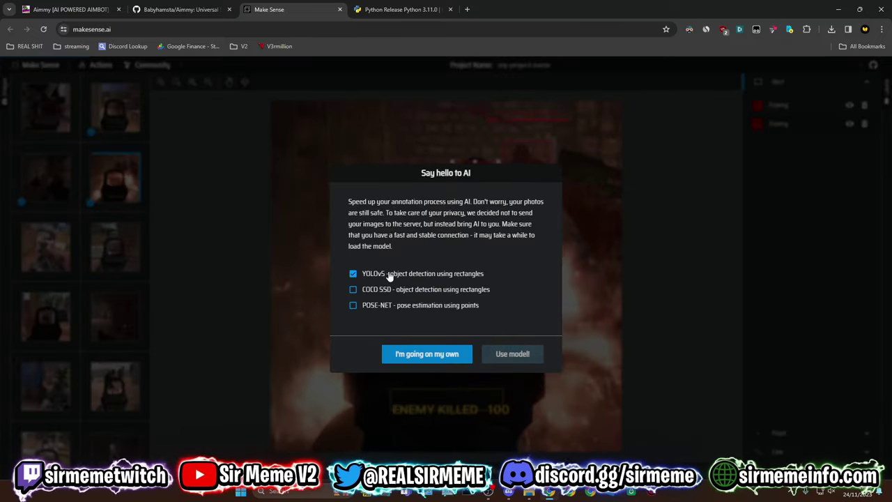
pyautogui.click(509, 359)
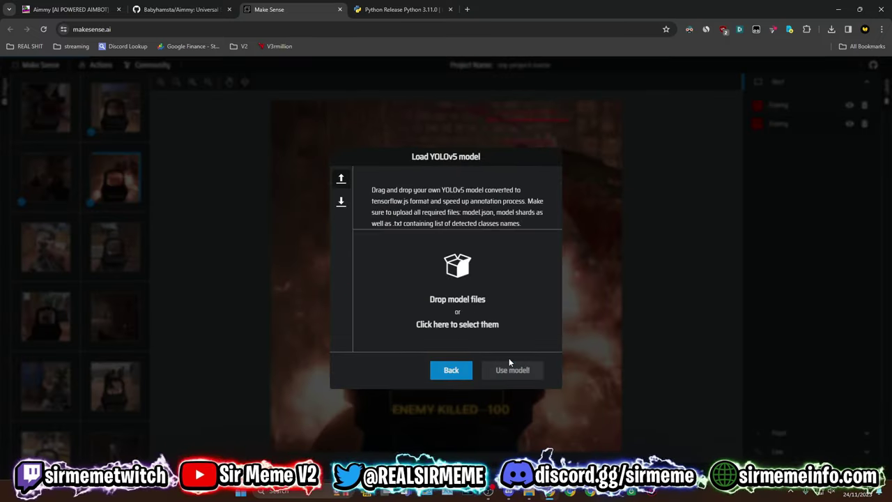
# - Load all files from the Universalv3_web_model folder as the YOLOv5 model and start using it
pyautogui.click(528, 496)
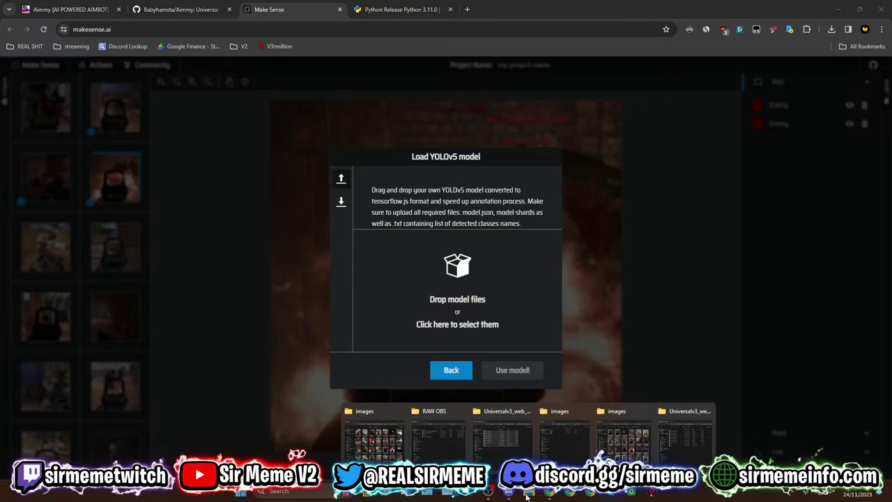
pyautogui.click(693, 446)
pyautogui.moveTo(165, 320); pyautogui.dragTo(478, 293)
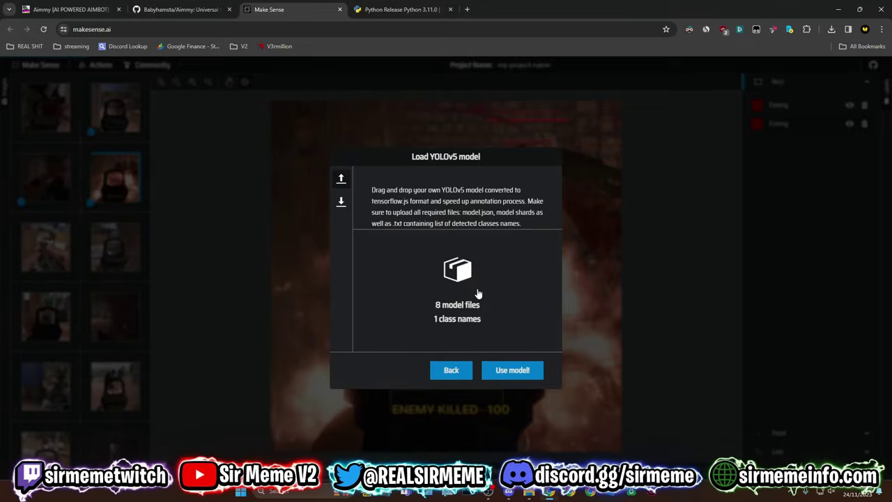
pyautogui.click(516, 374)
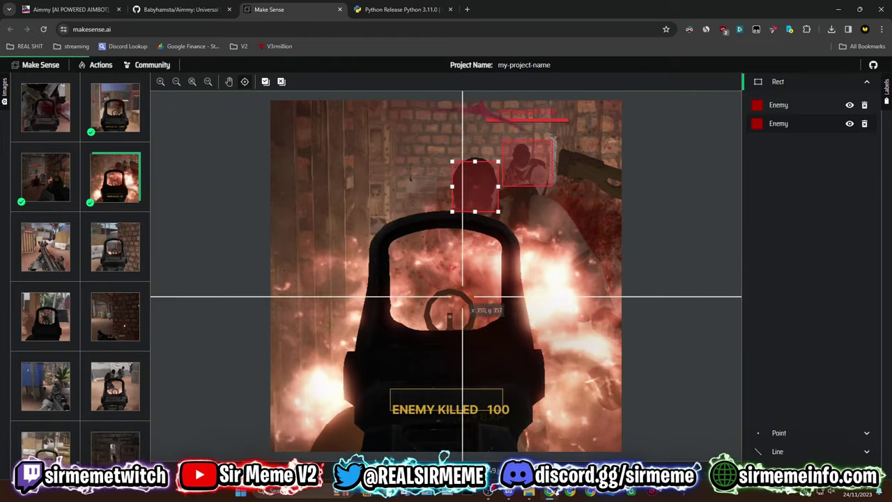
# - In the sixth image, reject the AI-suggested box around the gun sight
pyautogui.click(57, 243)
pyautogui.click(106, 245)
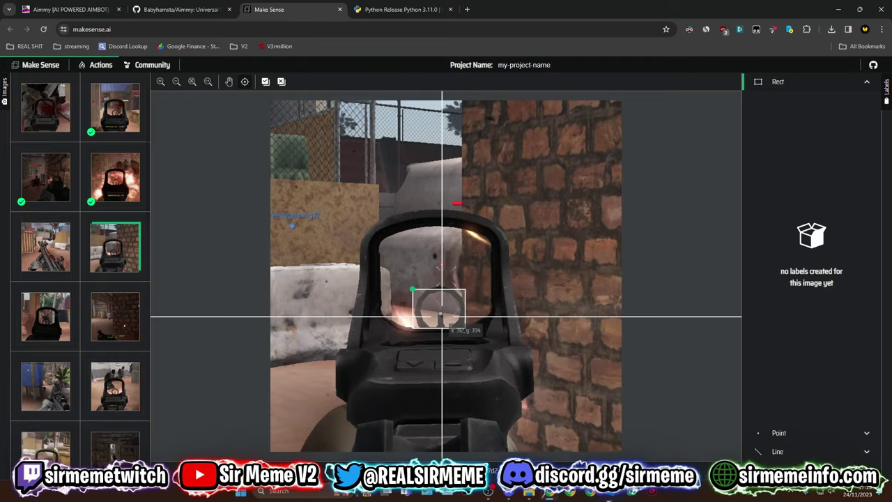
pyautogui.moveTo(446, 317); pyautogui.dragTo(432, 306)
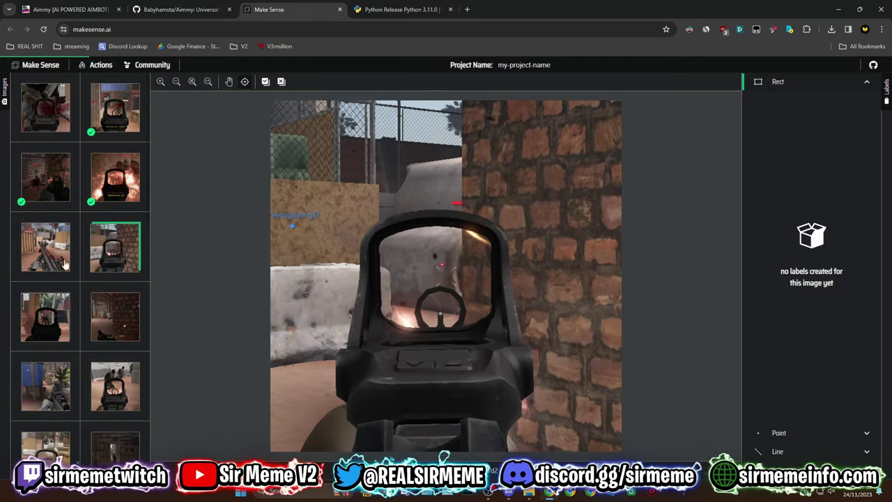
# - In the tenth image, accept the suggested Enemy box beside the concrete block and draw Enemy boxes around the two crouching figures
pyautogui.click(115, 317)
pyautogui.click(41, 316)
pyautogui.scroll(-2, 41, 316)
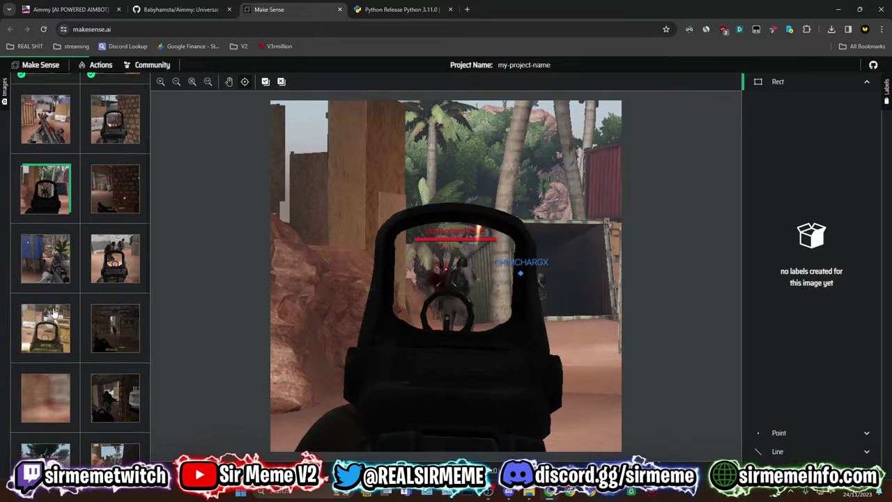
pyautogui.click(45, 317)
pyautogui.click(115, 248)
pyautogui.scroll(-1, 113, 251)
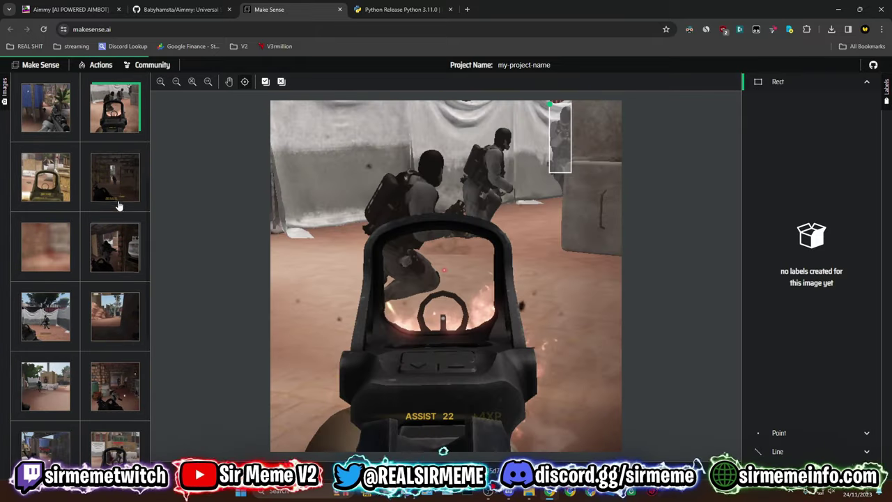
pyautogui.click(569, 147)
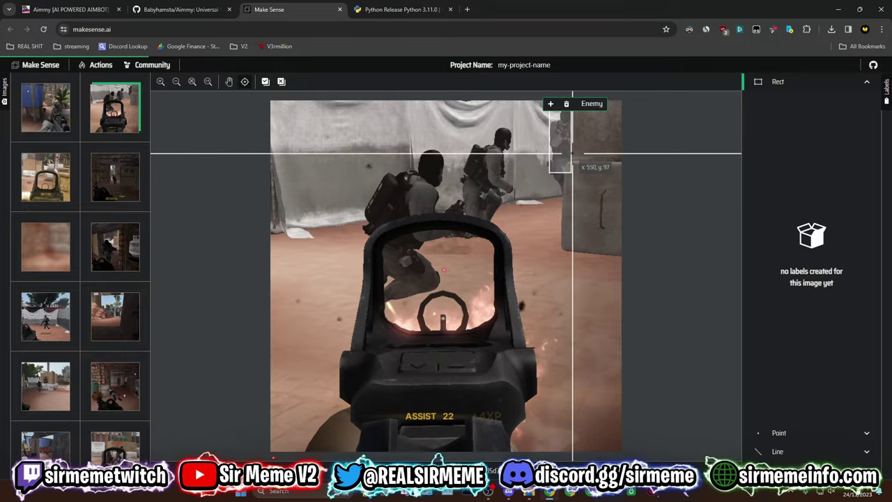
pyautogui.click(552, 106)
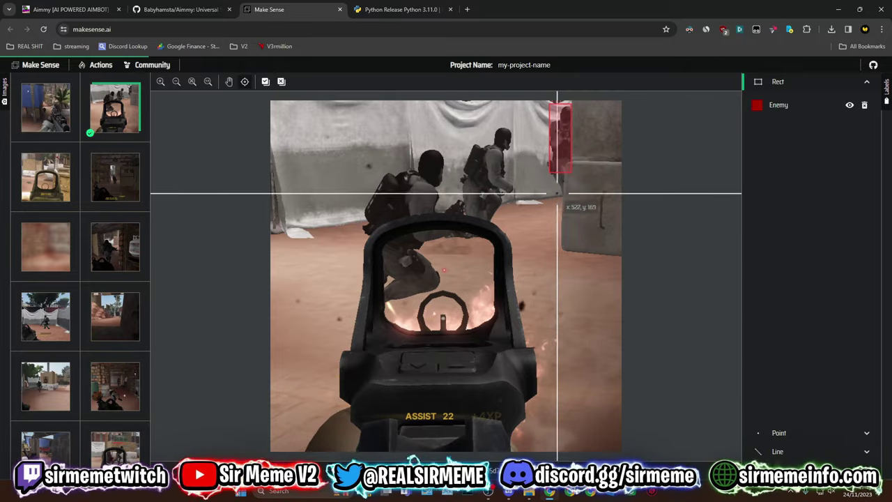
pyautogui.moveTo(462, 126)
pyautogui.mouseDown()
pyautogui.moveTo(463, 193)
pyautogui.moveTo(516, 217)
pyautogui.mouseUp()
pyautogui.moveTo(350, 150)
pyautogui.mouseDown()
pyautogui.moveTo(434, 239)
pyautogui.moveTo(451, 295)
pyautogui.mouseUp()
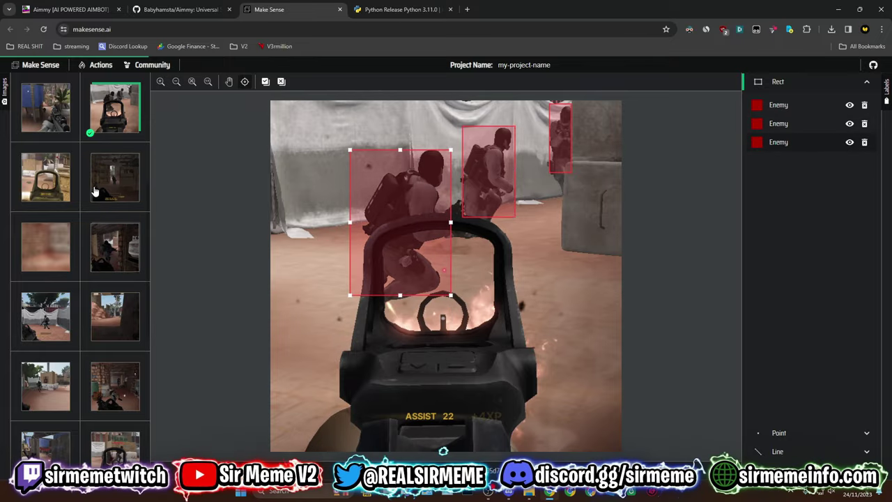
# - In the twelfth image, accept the suggested box around the figure in the dark doorway as Enemy
pyautogui.click(100, 178)
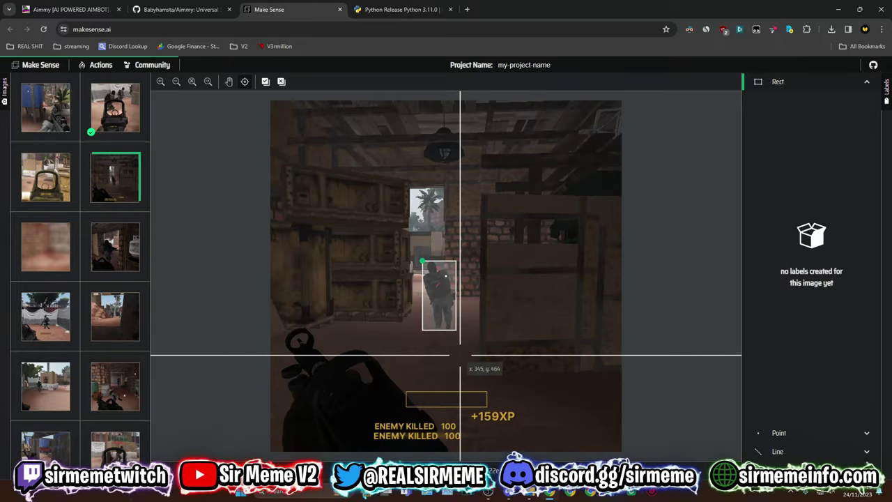
pyautogui.click(426, 263)
pyautogui.click(64, 194)
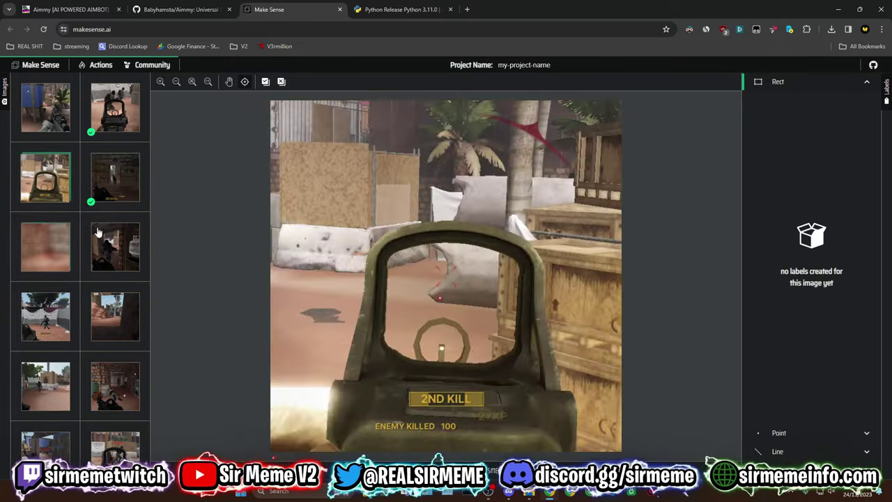
# - In the fifteenth image, accept the suggested box around the walking figure as Enemy and reject the small one on the gun
pyautogui.click(117, 268)
pyautogui.click(111, 339)
pyautogui.click(47, 320)
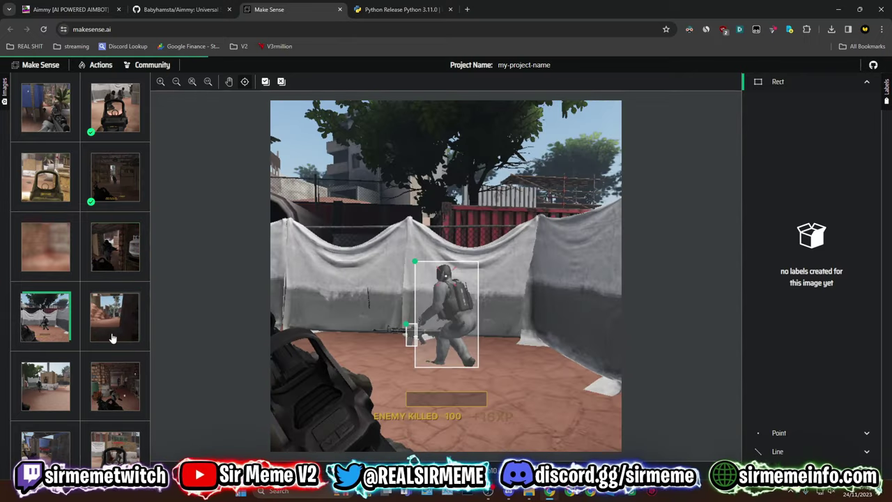
pyautogui.click(420, 262)
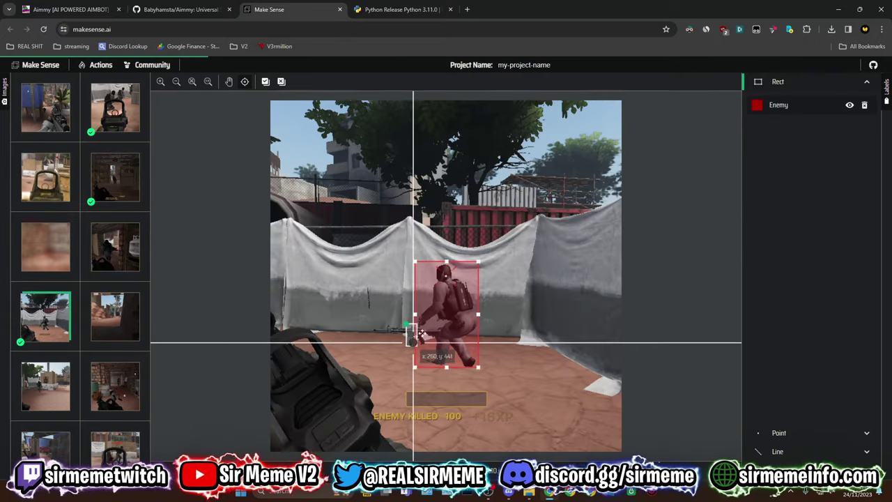
pyautogui.moveTo(411, 332)
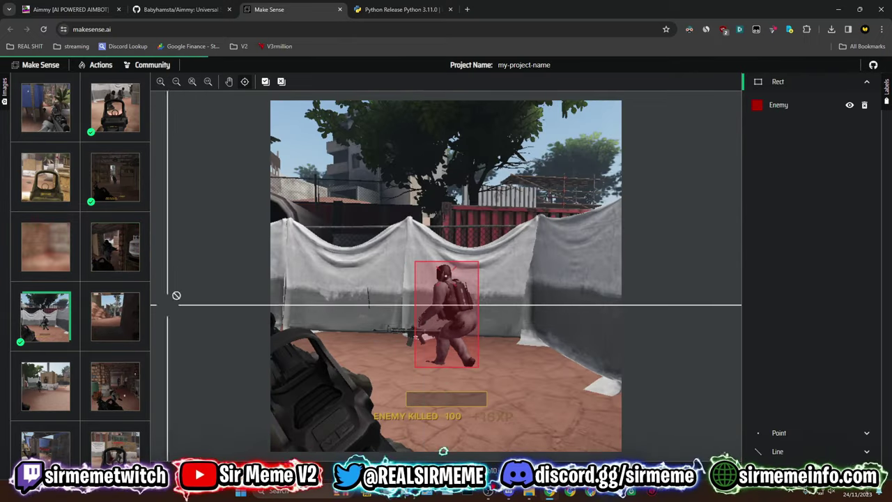
# - In the eighteenth image, accept the suggested box around the figure at the end of the brick corridor as Enemy
pyautogui.click(98, 320)
pyautogui.click(119, 364)
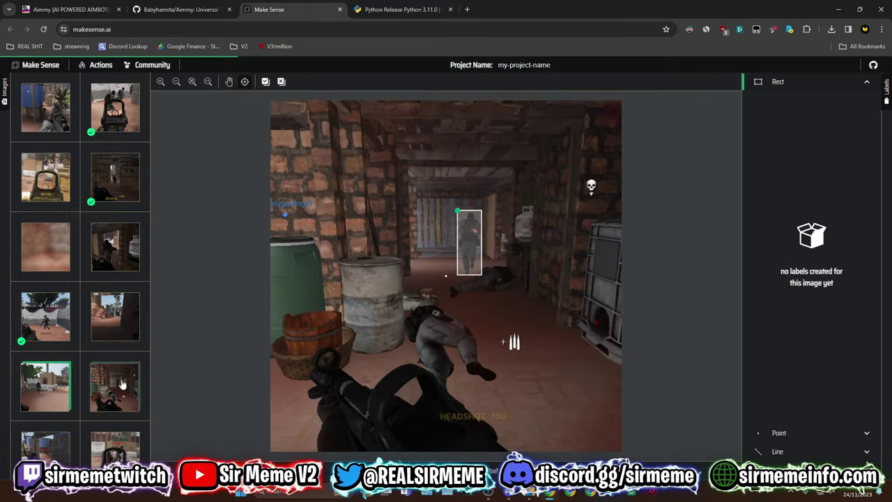
pyautogui.click(463, 220)
# - Go back to the first image and label enemies in the skipped images through the fourteenth, including the figure near the gas cylinder
pyautogui.scroll(-5, 76, 257)
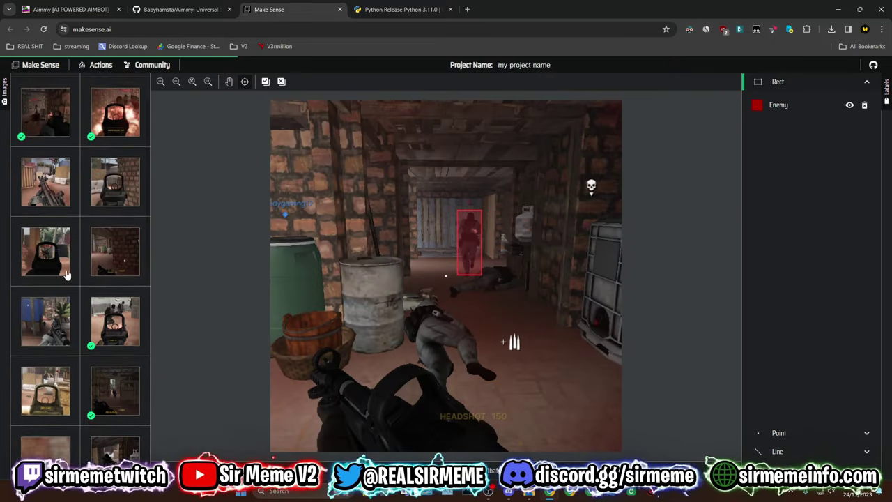
pyautogui.hotkey('ctrl', 'Right')
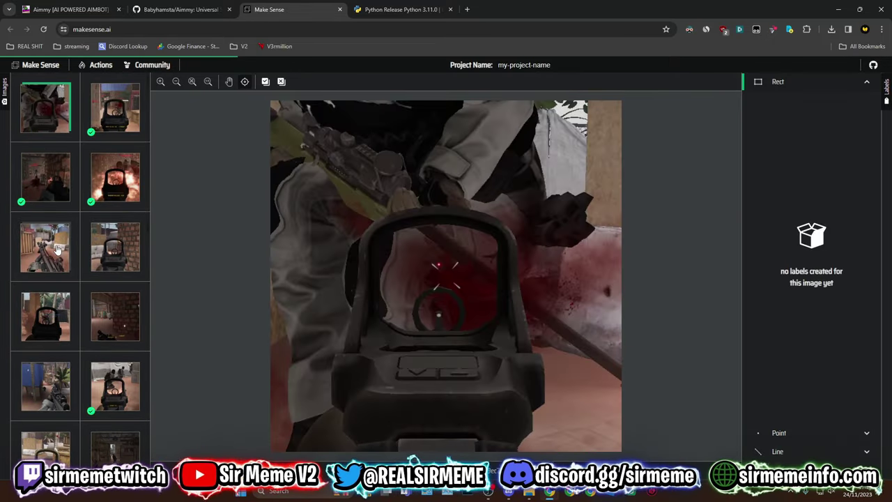
pyautogui.click(58, 249)
pyautogui.hotkey('ctrl', 'Right')
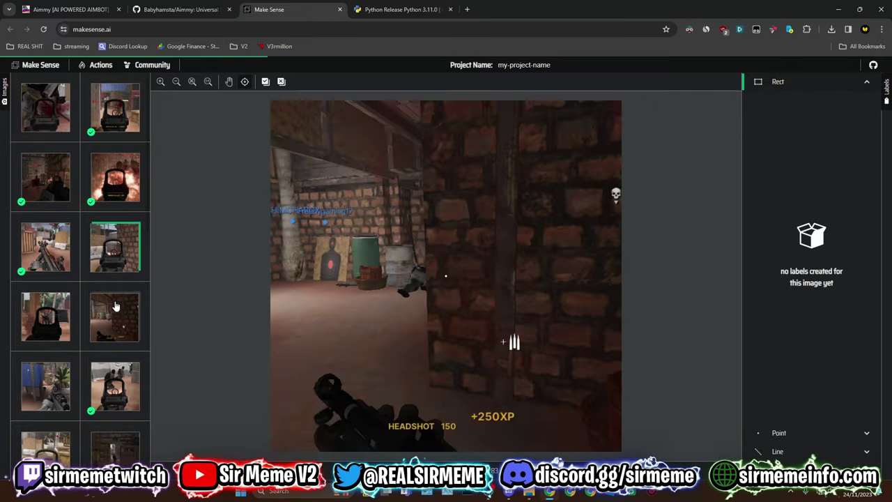
pyautogui.hotkey('ctrl', 'Right')
pyautogui.hotkey('ctrl', 'Right')
pyautogui.hotkey('ctrl', 'Right')
pyautogui.hotkey('ctrl', 'Right')
pyautogui.hotkey('ctrl', 'Right')
pyautogui.hotkey('ctrl', 'Right')
pyautogui.hotkey('ctrl', 'Right')
pyautogui.hotkey('ctrl', 'Right')
pyautogui.hotkey('ctrl', 'Right')
pyautogui.hotkey('ctrl', 'Right')
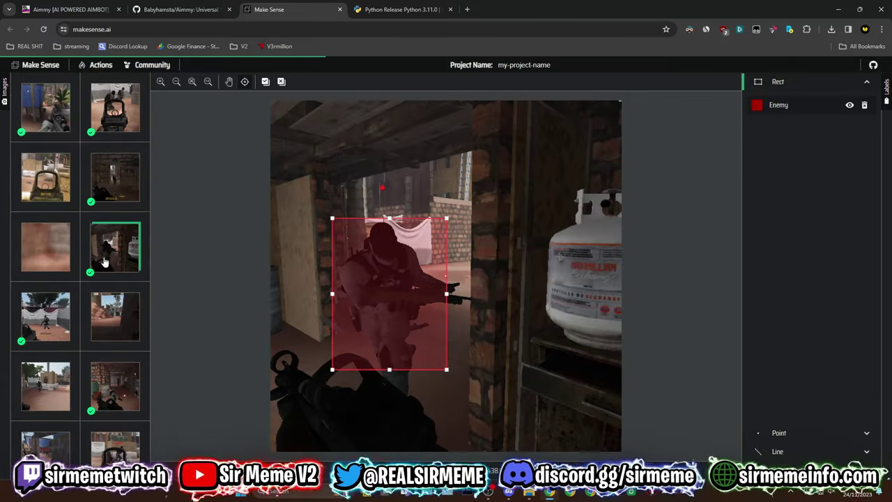
# - Label enemies in the remaining images through the twenty-fourth, boxing the two figures in front of the white sheets there
pyautogui.hotkey('ctrl', 'Right')
pyautogui.hotkey('ctrl', 'Right')
pyautogui.hotkey('ctrl', 'Right')
pyautogui.hotkey('ctrl', 'Right')
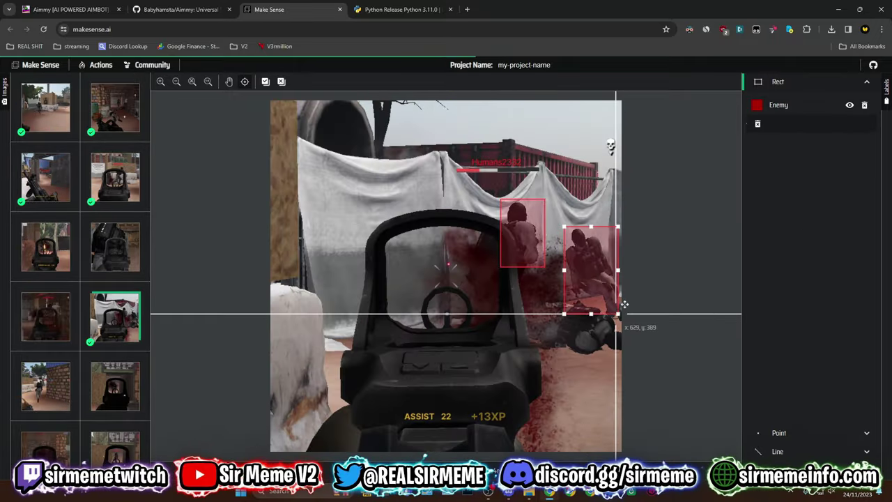
# - Label enemies in the remaining images through the thirtieth, boxing the small figure at the end of the dark tunnel there
pyautogui.hotkey('ctrl', 'Right')
pyautogui.hotkey('ctrl', 'Right')
pyautogui.hotkey('ctrl', 'Right')
pyautogui.hotkey('ctrl', 'Right')
pyautogui.hotkey('ctrl', 'Right')
pyautogui.hotkey('ctrl', 'Right')
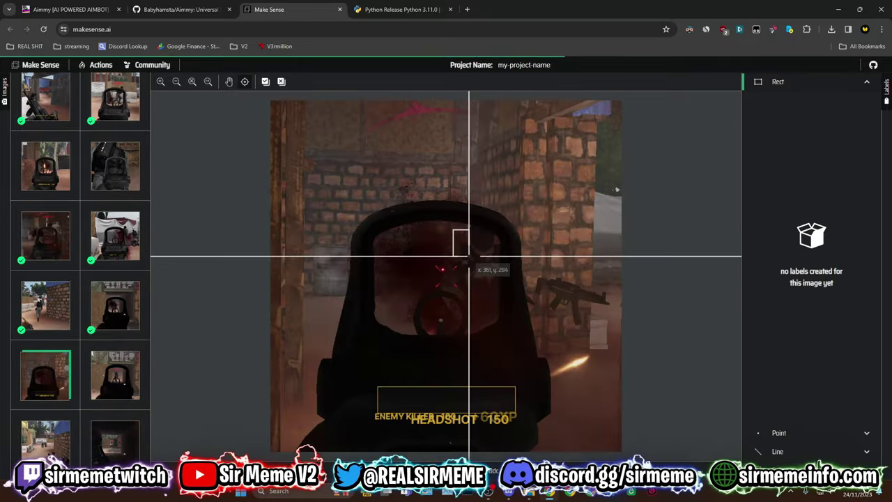
pyautogui.hotkey('ctrl', 'Right')
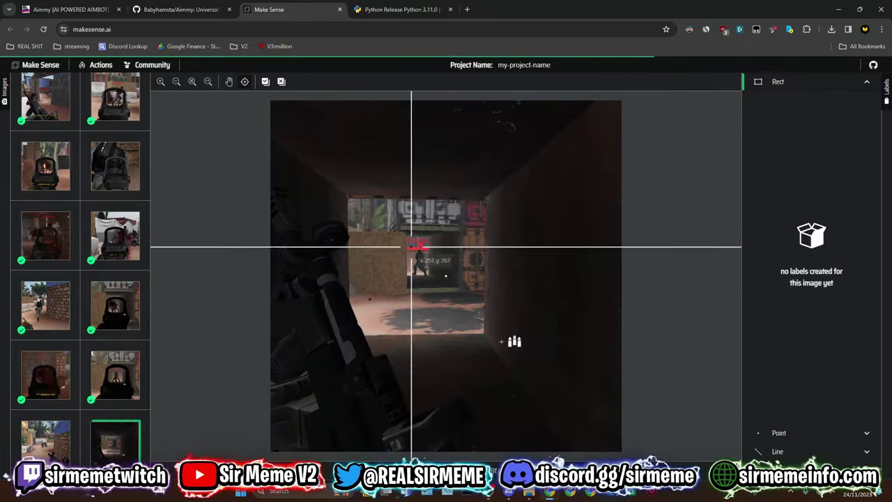
pyautogui.scroll(-5, 113, 328)
pyautogui.scroll(4, 119, 322)
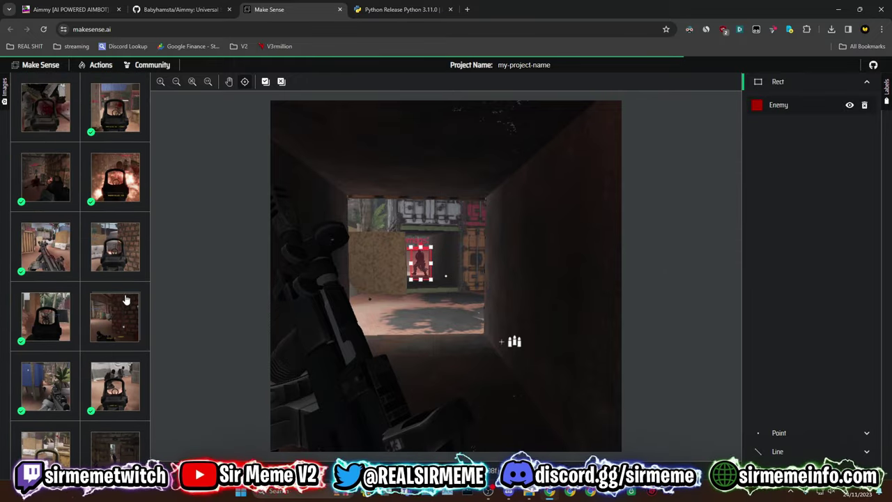
# - Export the rect annotations as a .zip package containing files in YOLO format
pyautogui.click(99, 65)
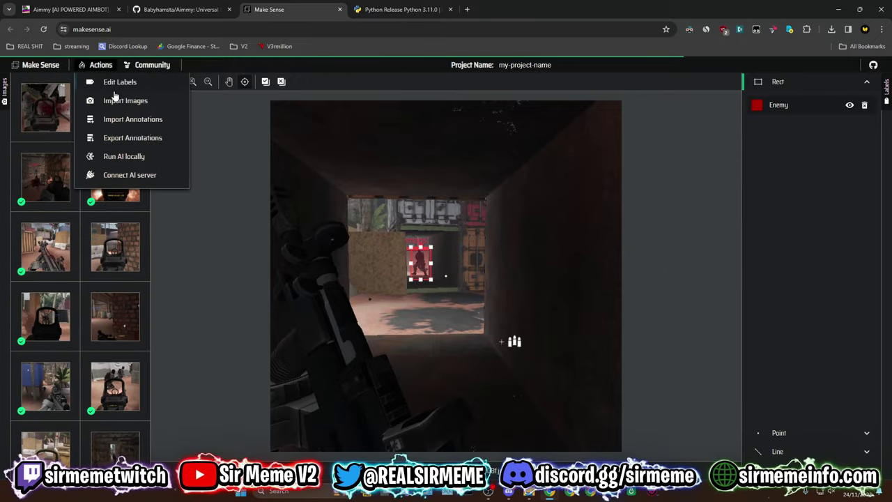
pyautogui.click(133, 140)
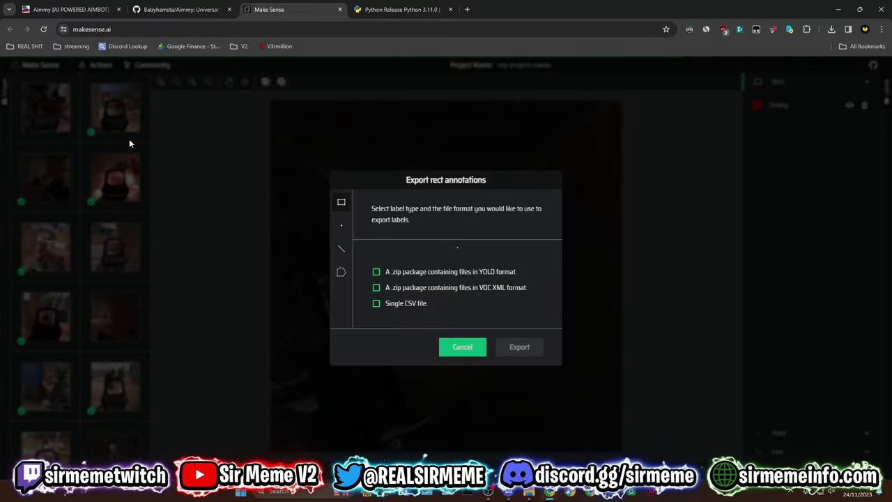
pyautogui.click(428, 273)
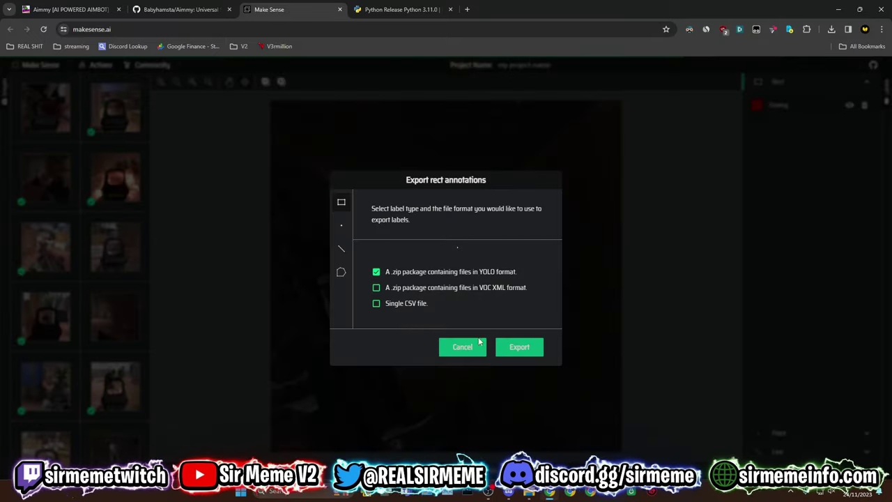
pyautogui.click(519, 347)
# - Clear the browser and Universalv3_web_model windows out of the way and move the exported labels archive to open desktop space
pyautogui.click(860, 9)
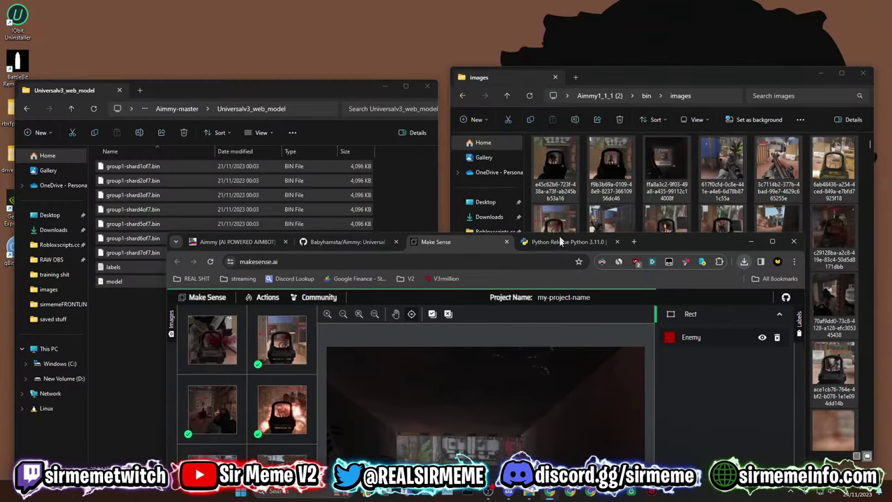
pyautogui.click(745, 270)
pyautogui.click(752, 248)
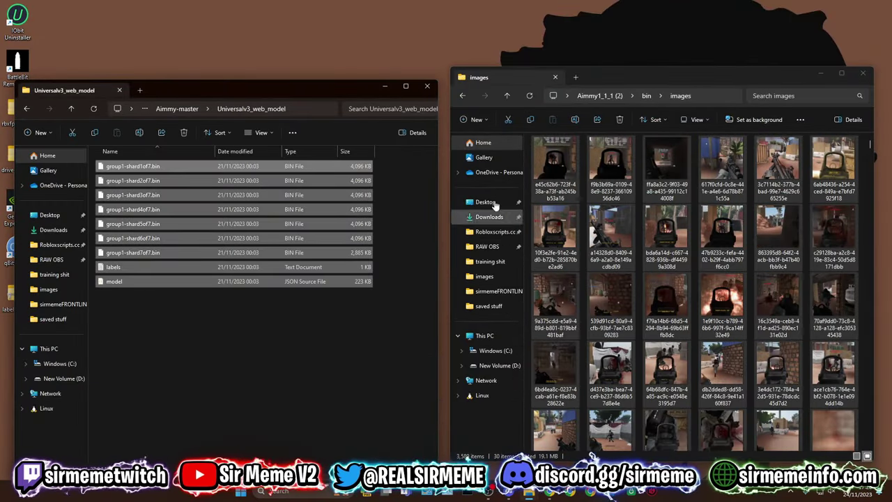
pyautogui.moveTo(603, 76)
pyautogui.mouseDown()
pyautogui.moveTo(614, 324)
pyautogui.moveTo(594, 79)
pyautogui.mouseUp()
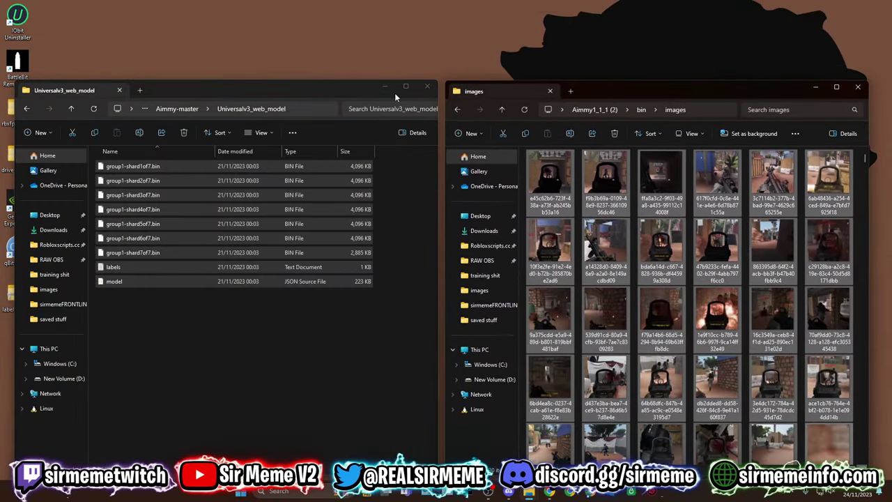
pyautogui.press('super+Home')
pyautogui.moveTo(18, 293); pyautogui.dragTo(135, 163)
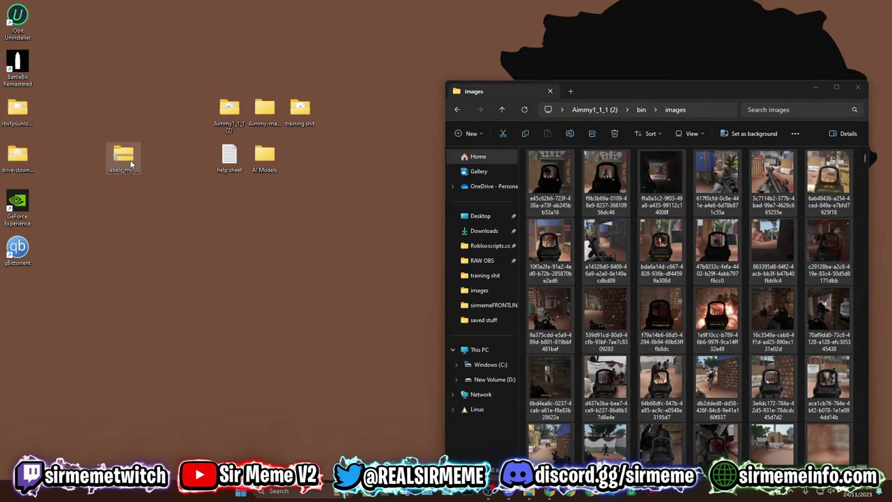
# - Extract the exported labels archive into its own folder on the desktop
pyautogui.rightClick(130, 164)
pyautogui.moveTo(255, 366)
pyautogui.click(292, 387)
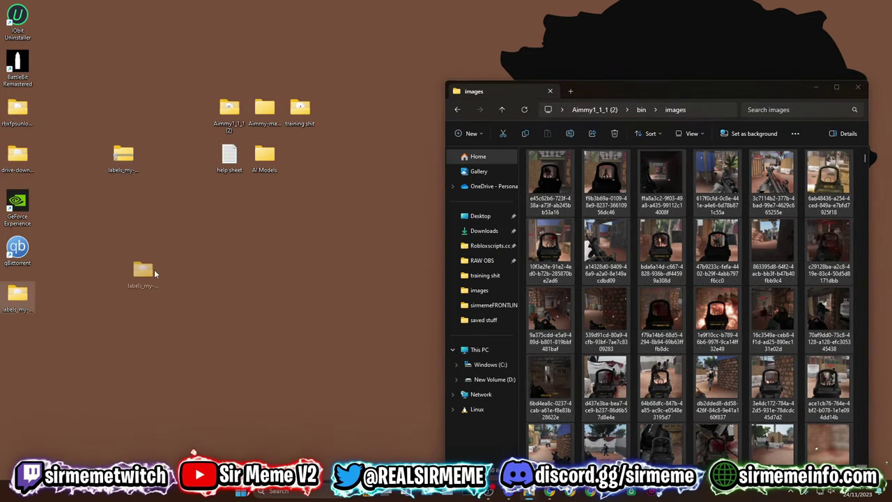
# - Switch back to the browser and examine the Python 3.11.0 release page and the links in the Aimmy article
pyautogui.click(548, 497)
pyautogui.moveTo(707, 242); pyautogui.dragTo(697, 2)
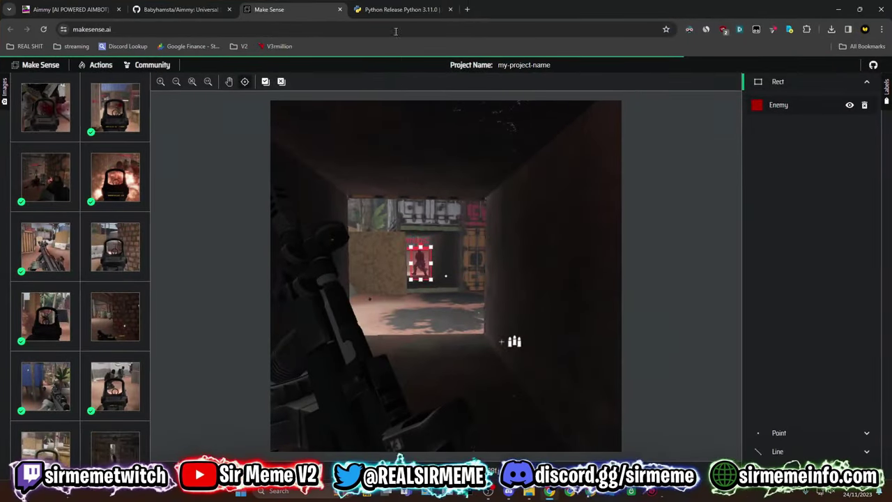
pyautogui.click(399, 10)
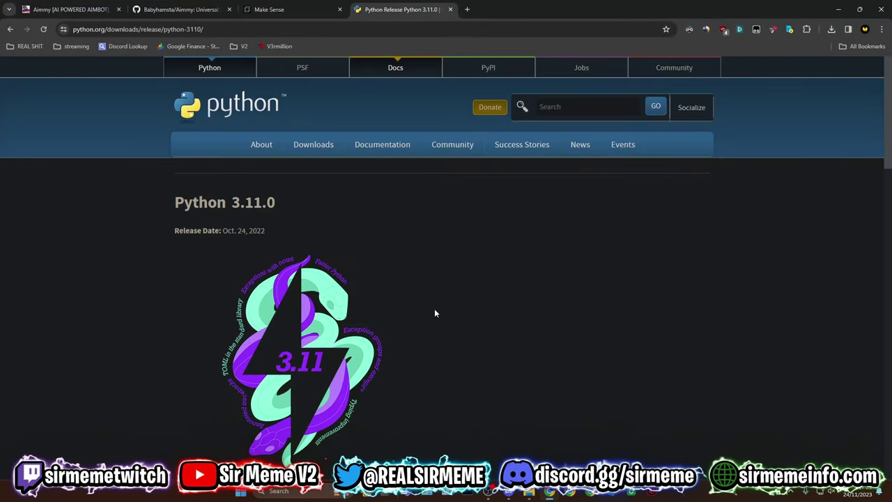
pyautogui.scroll(-2, 421, 222)
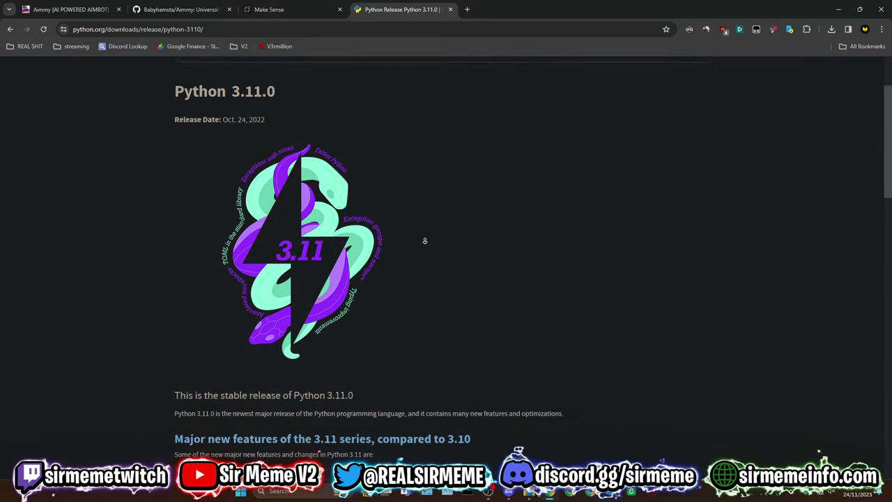
pyautogui.click(89, 6)
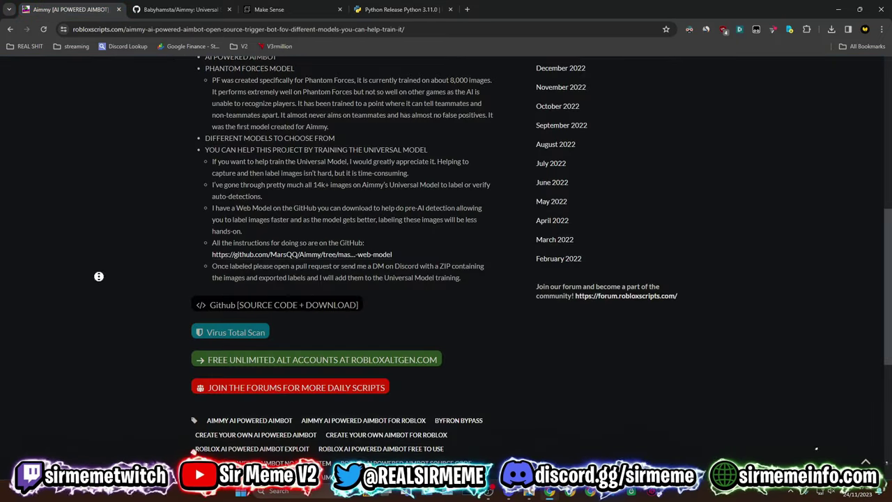
pyautogui.scroll(-2, 99, 276)
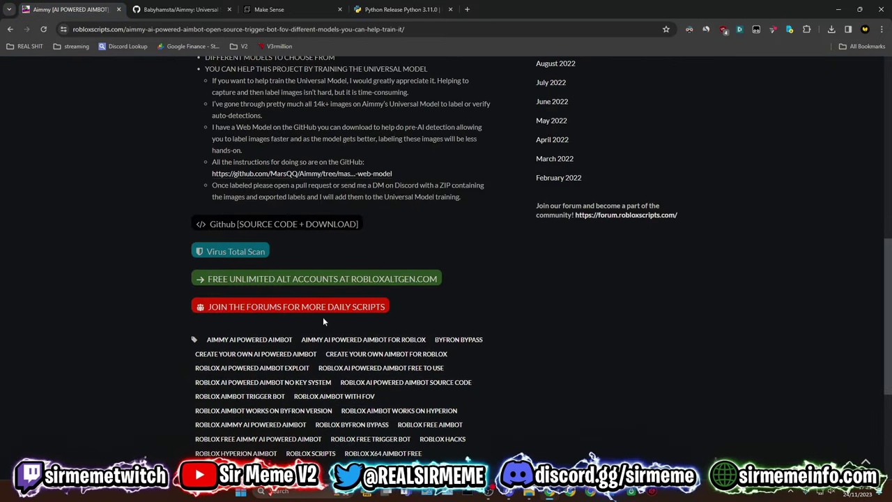
pyautogui.scroll(2, 276, 259)
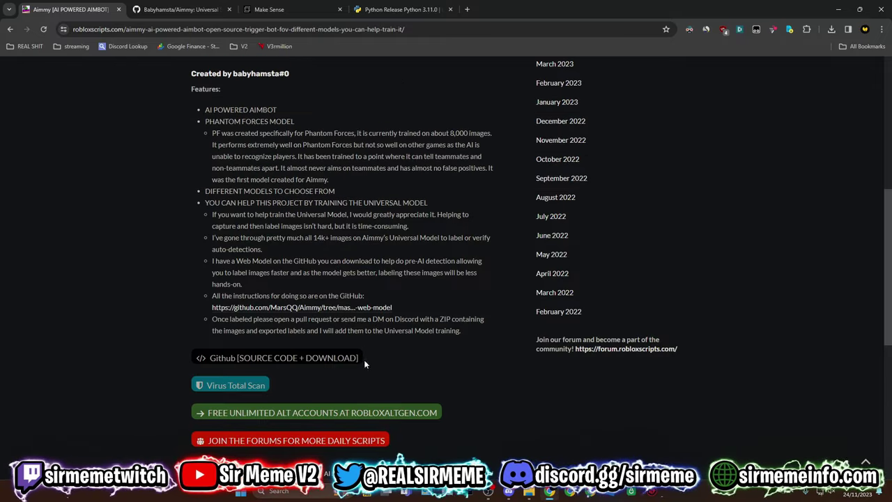
# - Return to the Python 3.11.0 release page and look through its release notes and resources
pyautogui.click(401, 9)
pyautogui.scroll(-4, 520, 223)
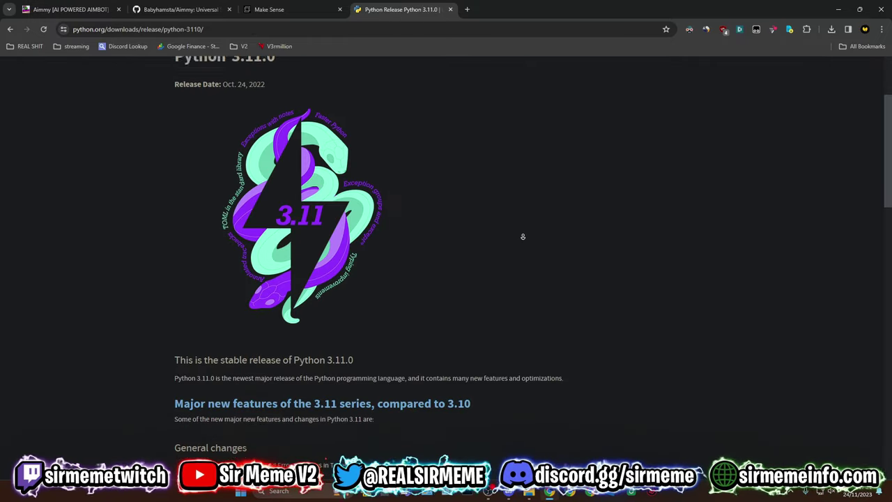
pyautogui.scroll(5, 642, 336)
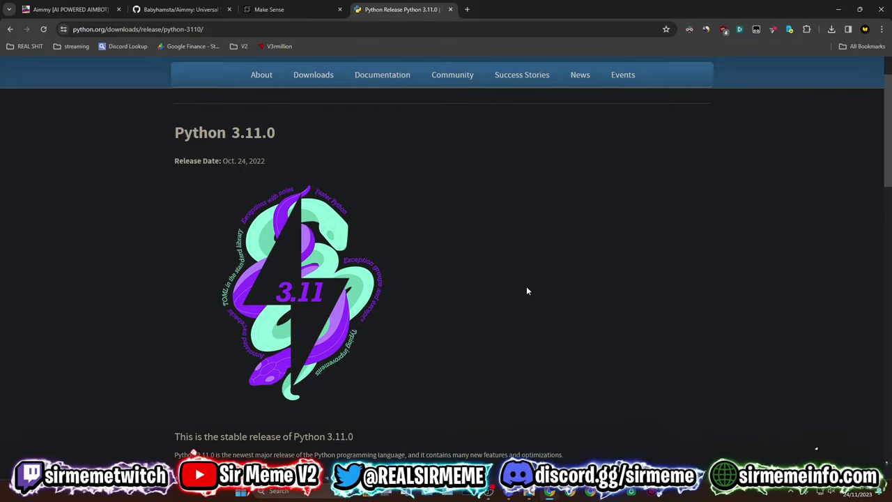
pyautogui.scroll(-3, 543, 249)
pyautogui.scroll(-5, 546, 250)
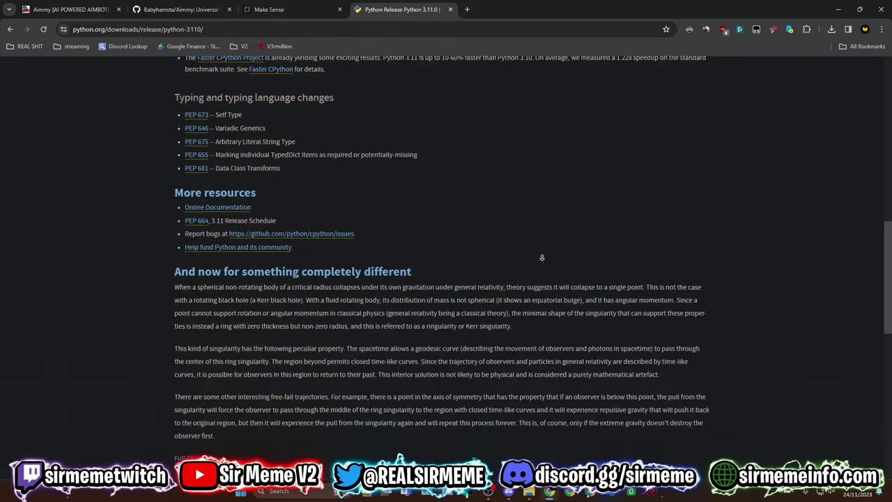
pyautogui.scroll(-2, 542, 258)
pyautogui.scroll(5, 527, 260)
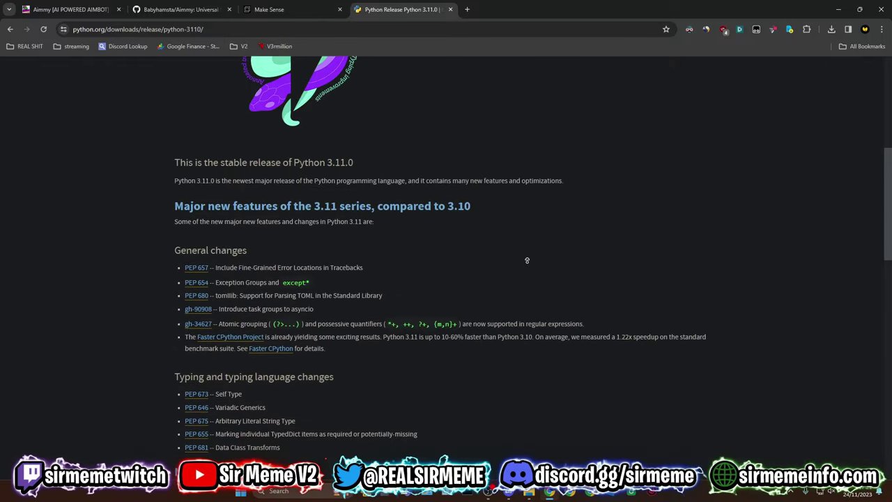
pyautogui.scroll(5, 527, 260)
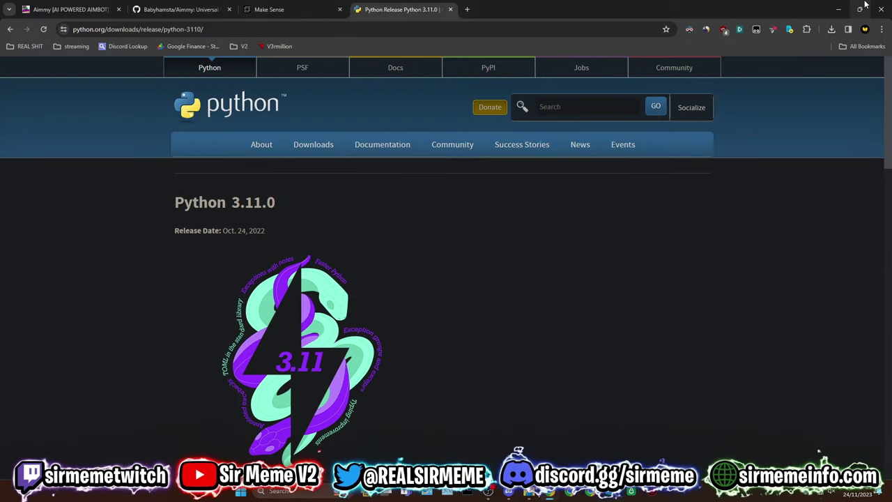
# - Minimize the browser, open the help sheet text file from the desktop and reposition its window
pyautogui.click(840, 8)
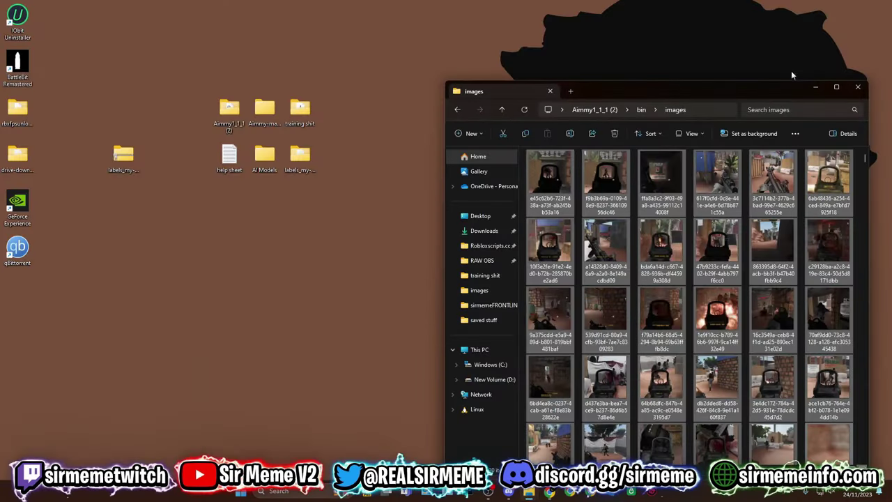
pyautogui.click(230, 159)
pyautogui.doubleClick(232, 159)
pyautogui.moveTo(348, 49); pyautogui.dragTo(595, 67)
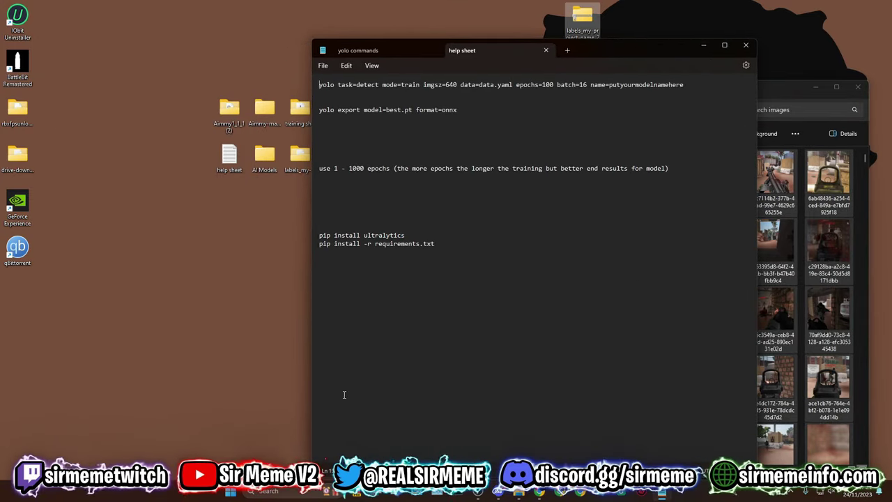
# - Open a Command Prompt and check the installed Python version with python --version
pyautogui.click(297, 493)
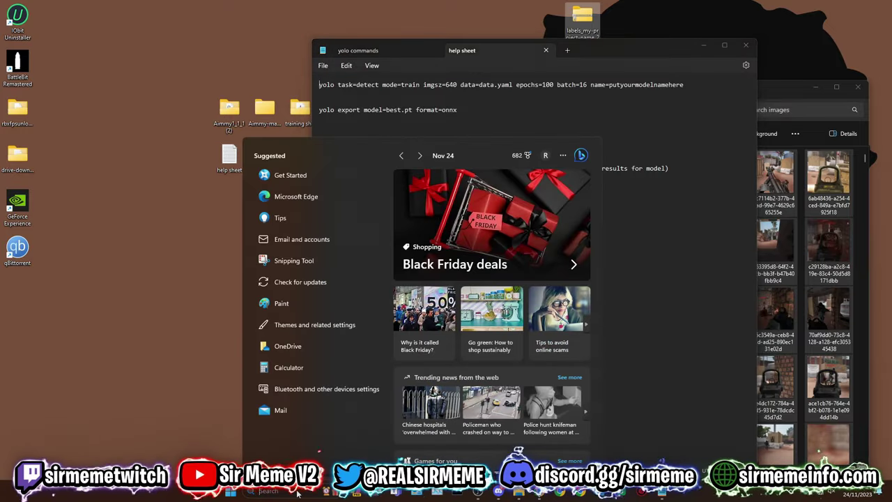
pyautogui.write('cmd')
pyautogui.press('Return')
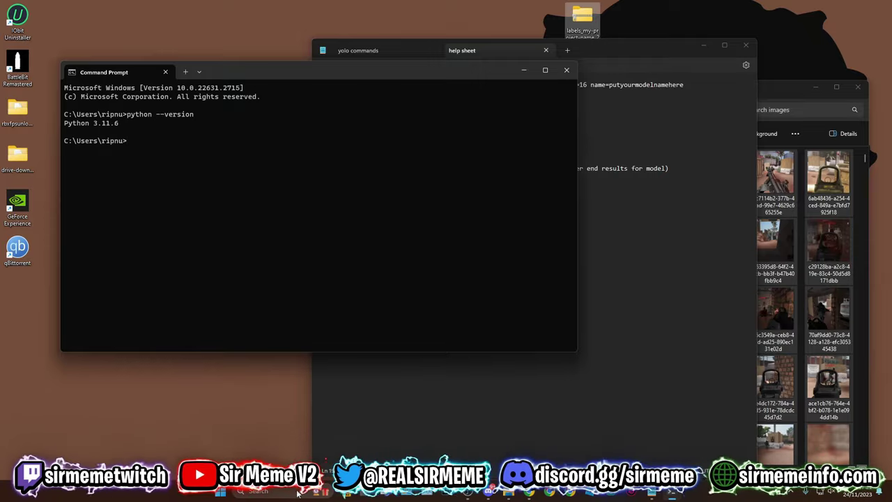
# - Arrange the Command Prompt beside the help sheet and run pip install ultralytics
pyautogui.moveTo(307, 72); pyautogui.dragTo(382, 279)
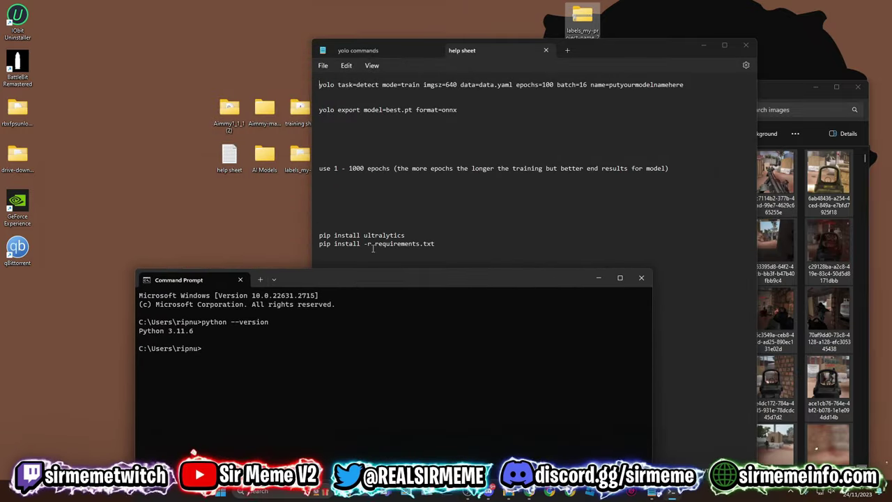
pyautogui.moveTo(623, 51); pyautogui.dragTo(700, 32)
pyautogui.click(361, 366)
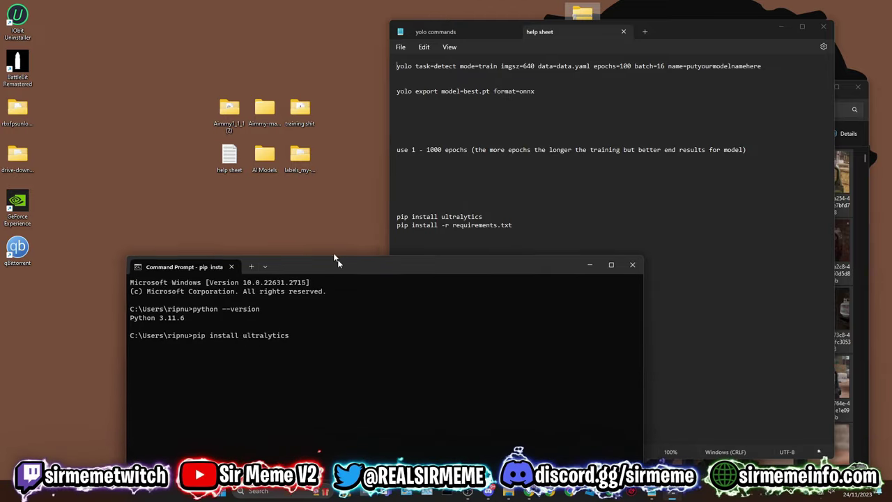
pyautogui.moveTo(345, 274); pyautogui.dragTo(250, 154)
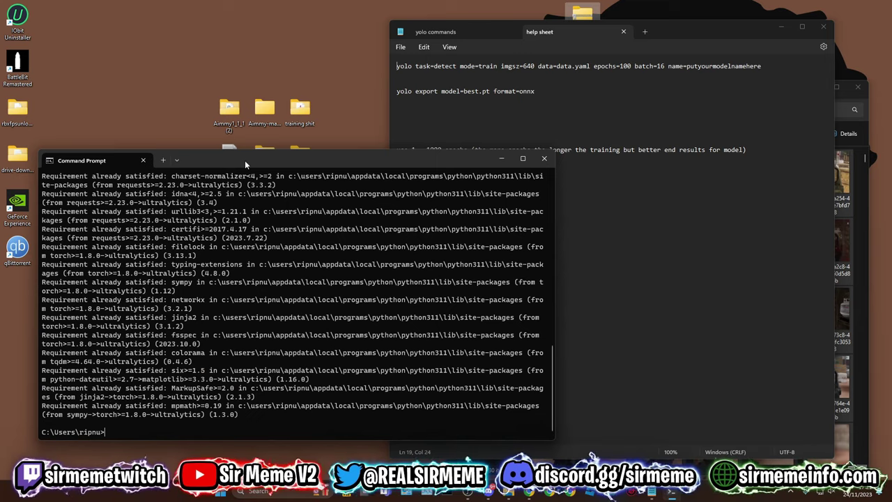
pyautogui.moveTo(245, 161); pyautogui.dragTo(269, 242)
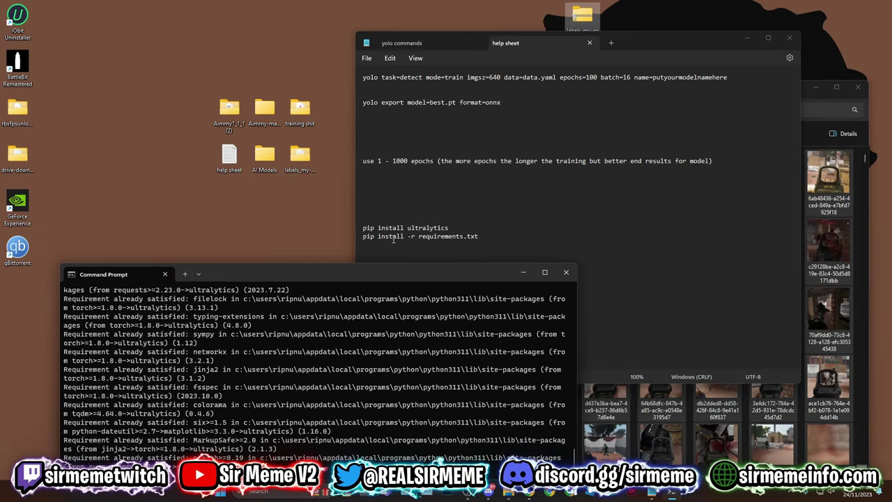
# - Highlight the pip install -r requirements.txt command in the help sheet, including its requirements.txt file name
pyautogui.moveTo(483, 236); pyautogui.dragTo(396, 236)
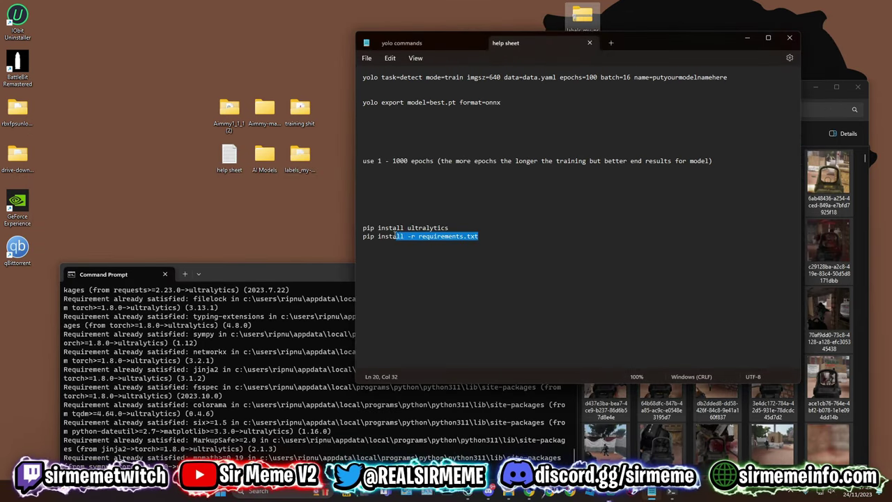
pyautogui.click(442, 235)
pyautogui.moveTo(469, 237); pyautogui.dragTo(419, 237)
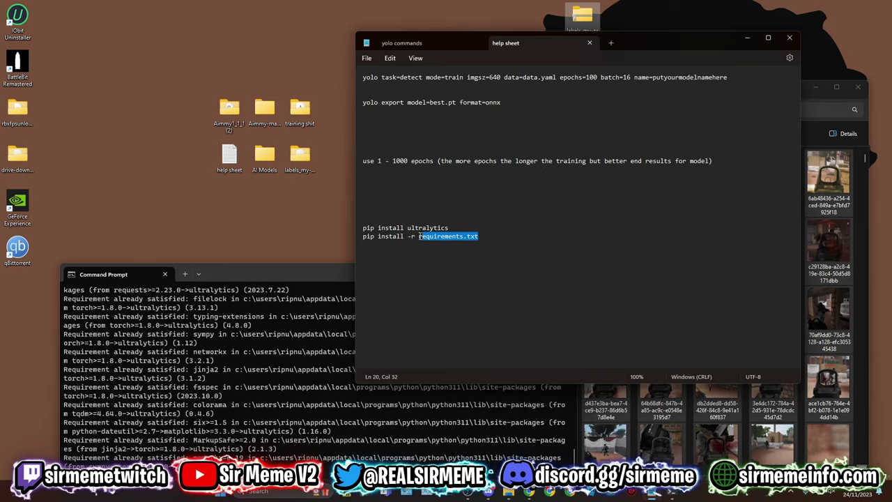
pyautogui.click(495, 240)
pyautogui.doubleClick(474, 236)
pyautogui.click(474, 237)
pyautogui.doubleClick(474, 236)
pyautogui.click(478, 237)
pyautogui.press('Return')
pyautogui.moveTo(464, 238)
pyautogui.mouseDown()
pyautogui.moveTo(409, 236)
pyautogui.moveTo(450, 239)
pyautogui.mouseUp()
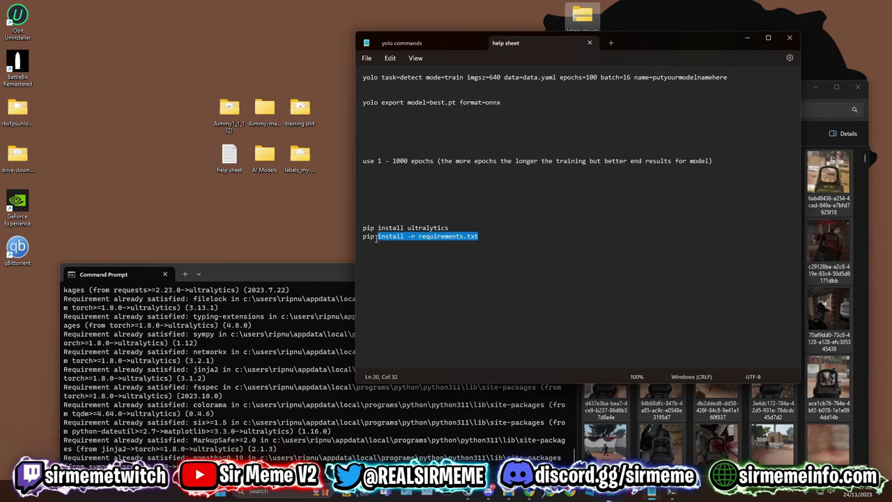
pyautogui.click(430, 228)
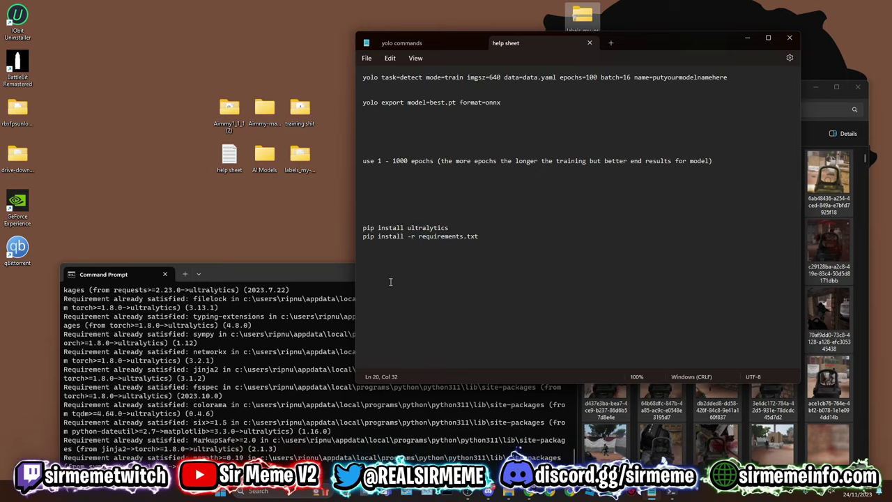
# - Review the earlier pip install ultralytics output in the Command Prompt
pyautogui.click(311, 271)
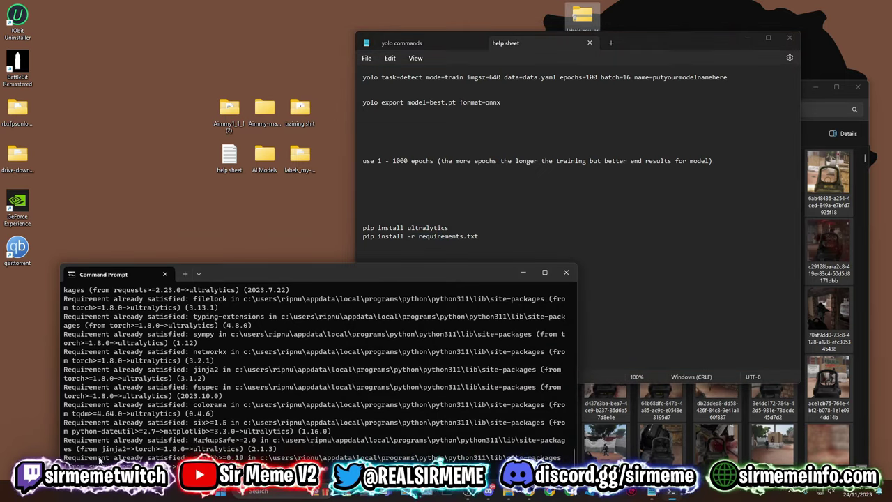
pyautogui.scroll(15, 189, 416)
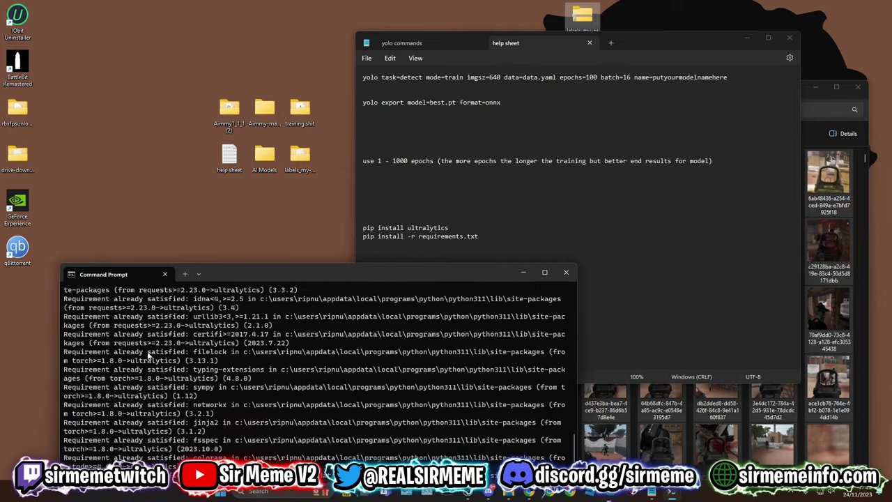
pyautogui.scroll(10, 189, 416)
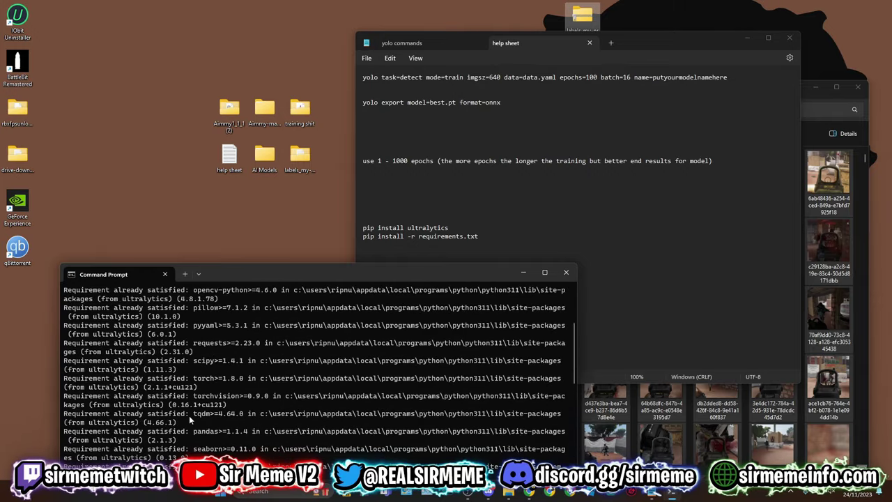